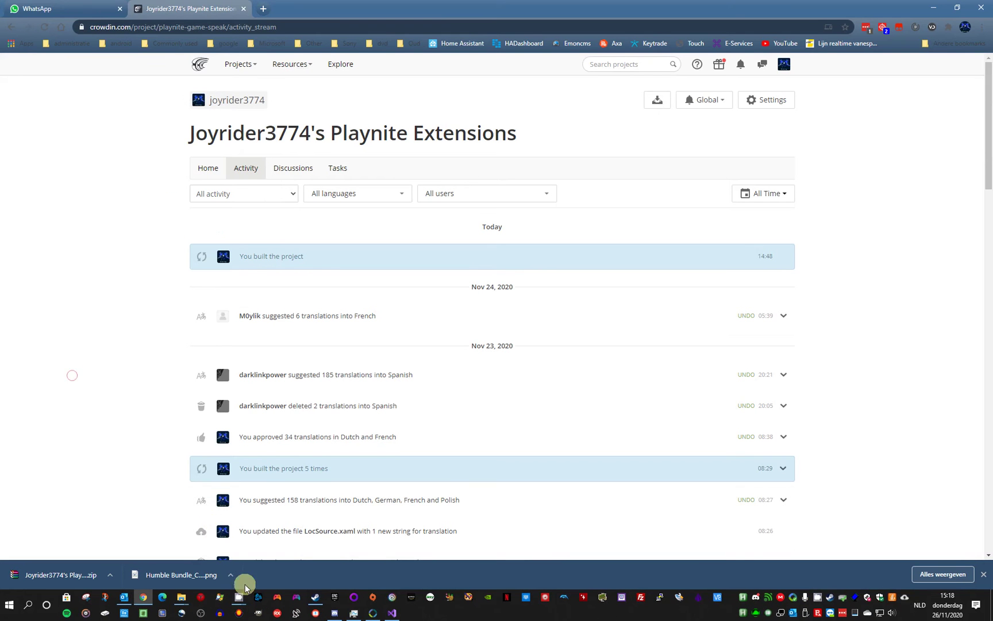
Switch to Playnite and open the Playnite Sounds plugin settings.
left_click(262, 598)
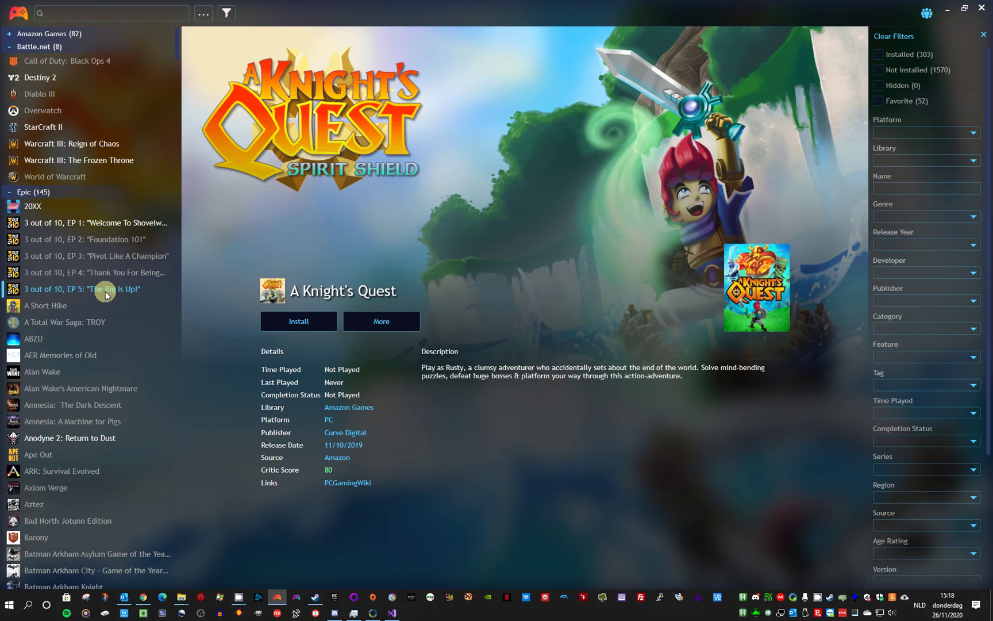
left_click(90, 257)
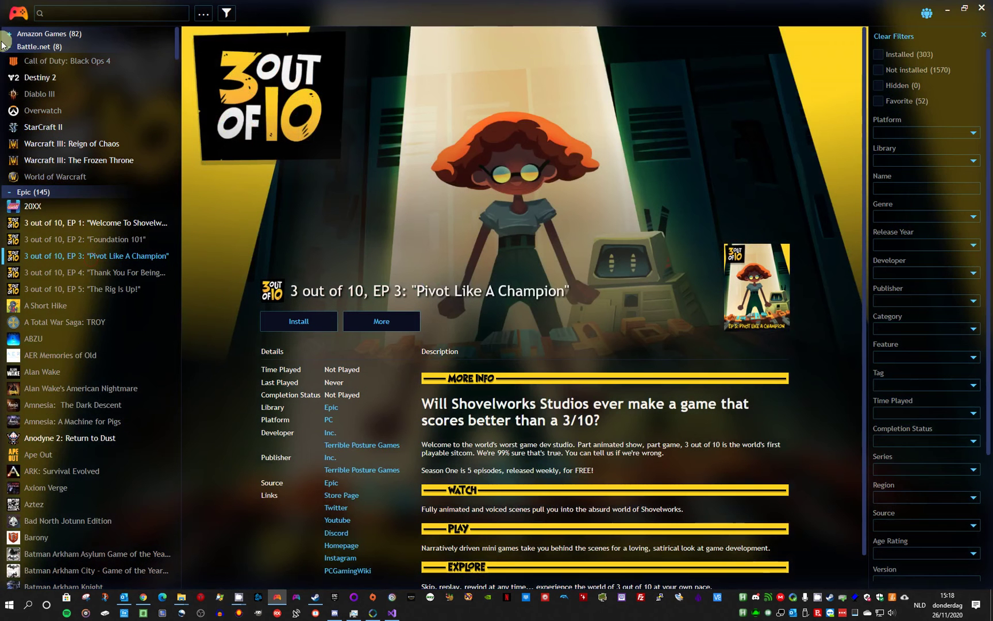
left_click(18, 13)
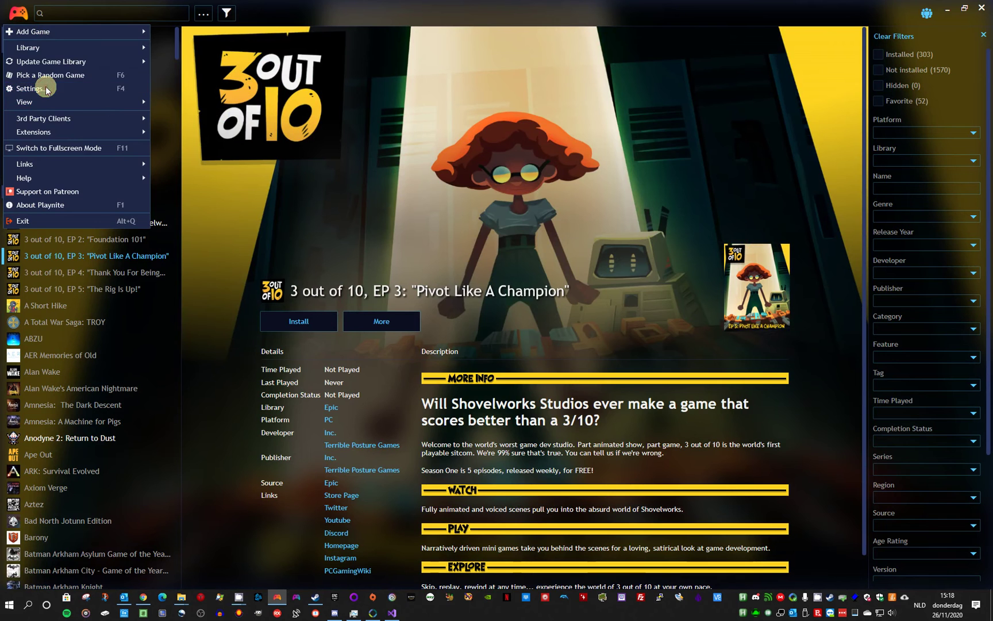
left_click(30, 89)
left_click(295, 343)
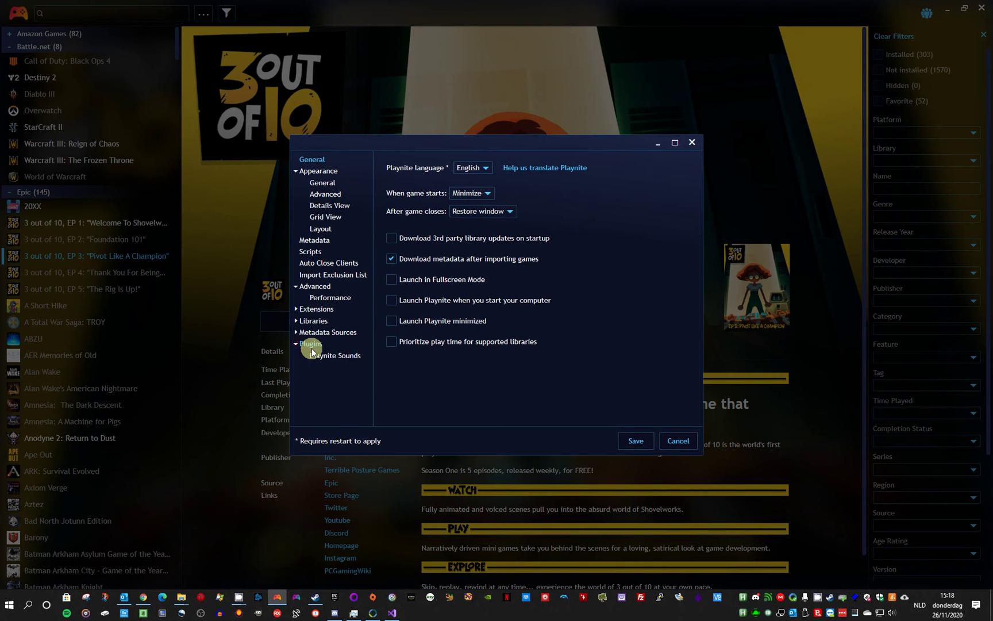
left_click(335, 360)
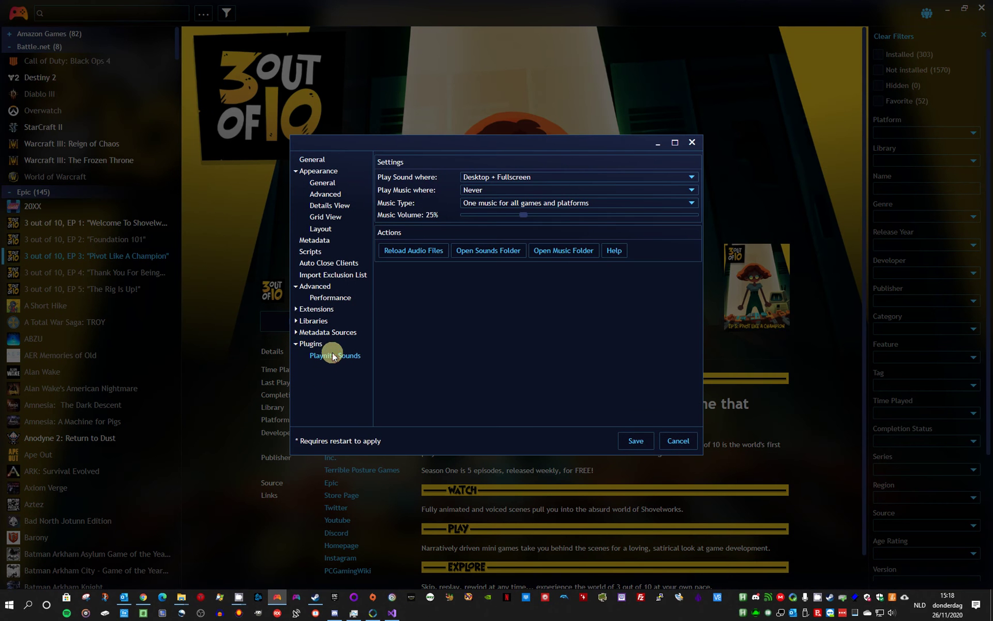
Review the available options for where sounds play, then close the settings without saving.
left_click(493, 178)
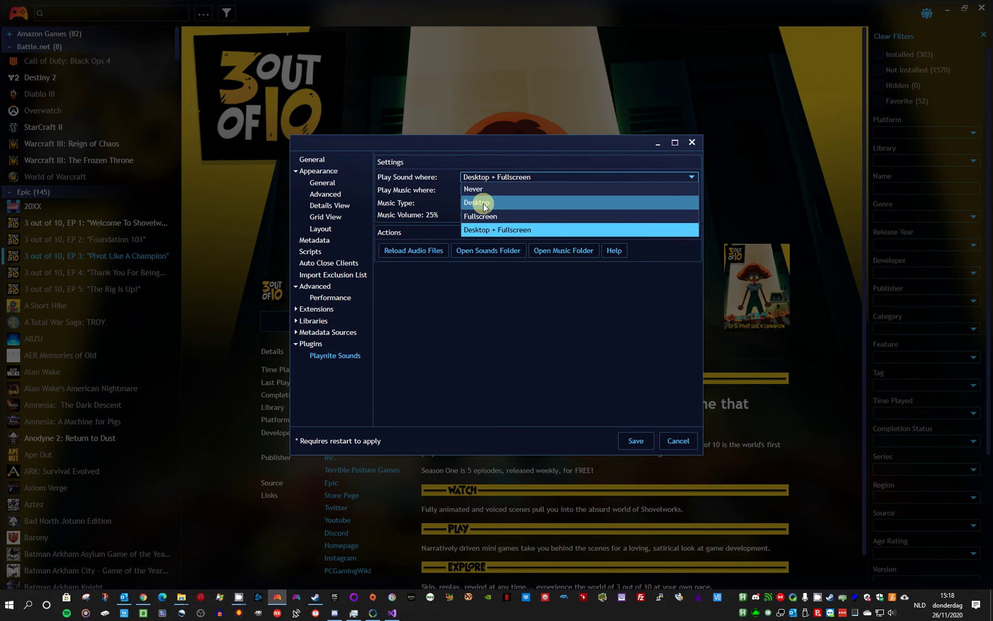
left_click(453, 138)
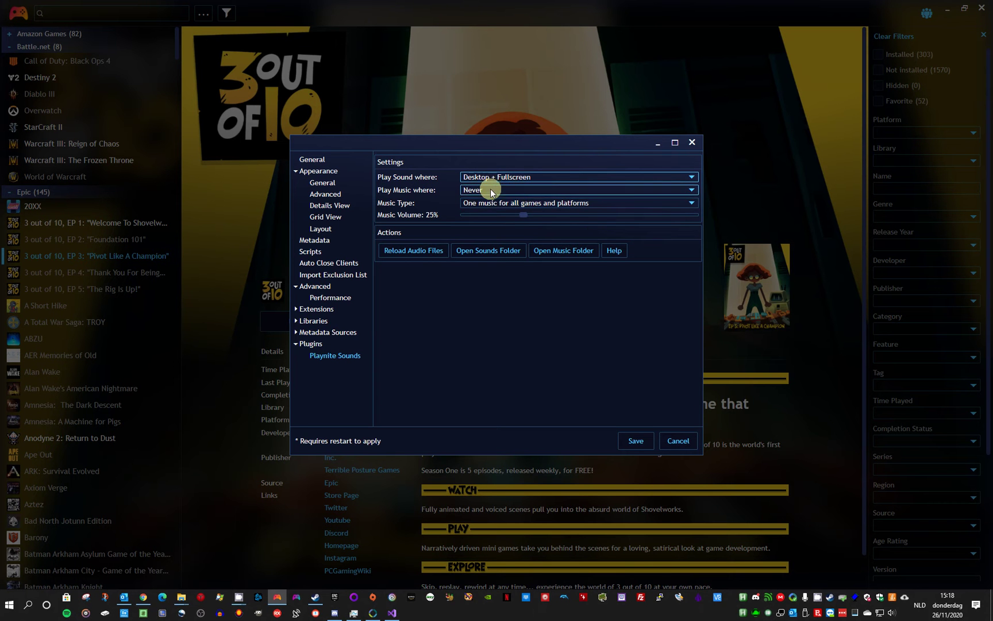
left_click(680, 440)
Browse up and down through the game list to check the selection sounds, ending on A Short Hike in the Epic group.
left_click(51, 300)
key("Down")
key("Down")
key("Down")
key("Down")
key("Down")
key("Down")
key("Down")
key("Down")
key("Down")
key("Up")
key("Up")
key("Up")
key("Up")
key("Up")
key("Up")
key("Up")
key("Up")
key("Up")
key("Up")
key("Up")
key("Up")
key("Up")
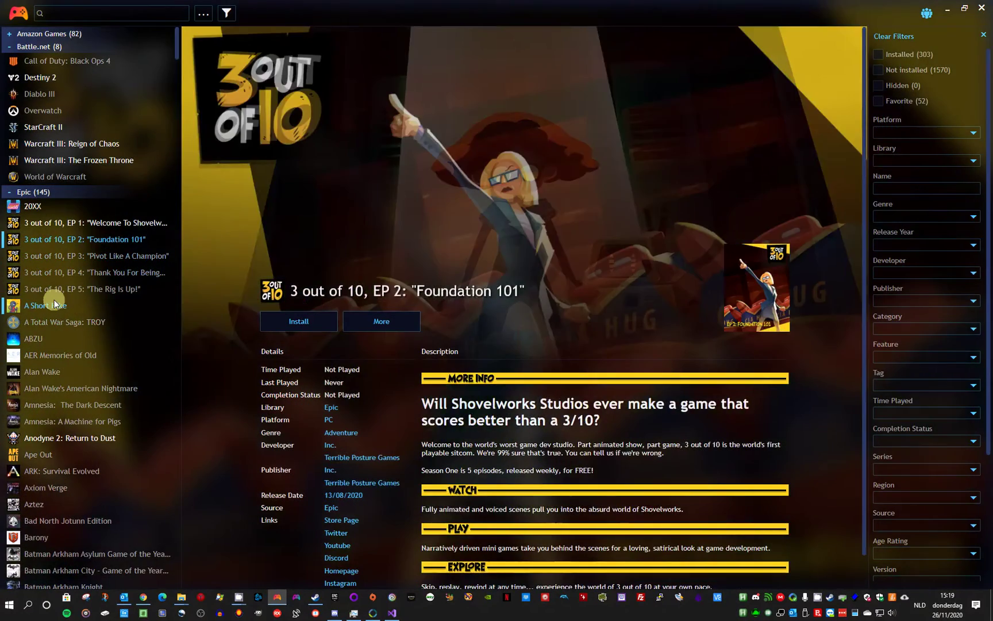
left_click(54, 303)
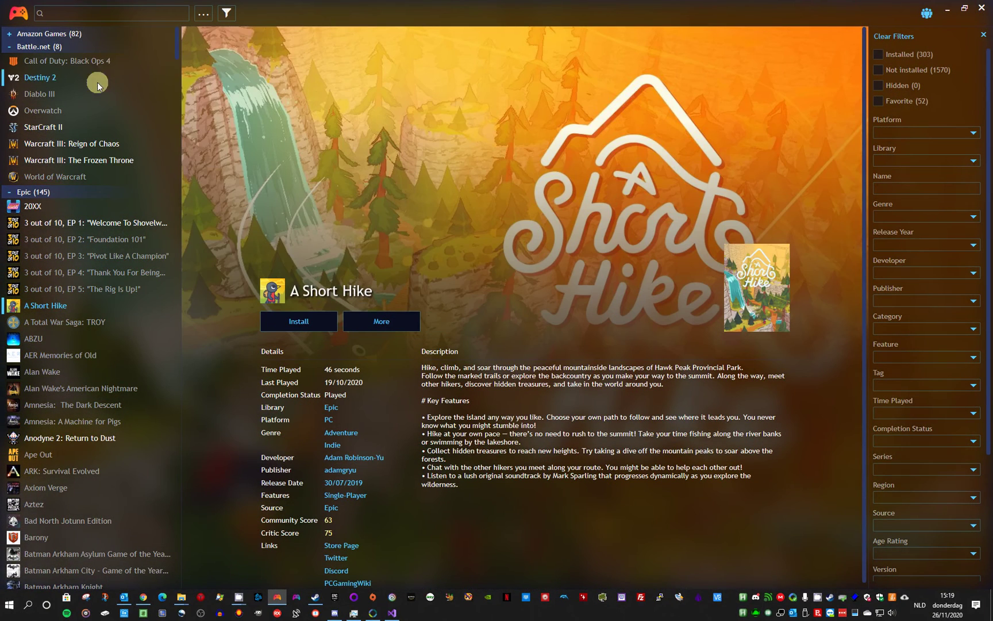
Filter the library by "a sho" and launch the Steam copy of A Short Hike.
left_click(92, 17)
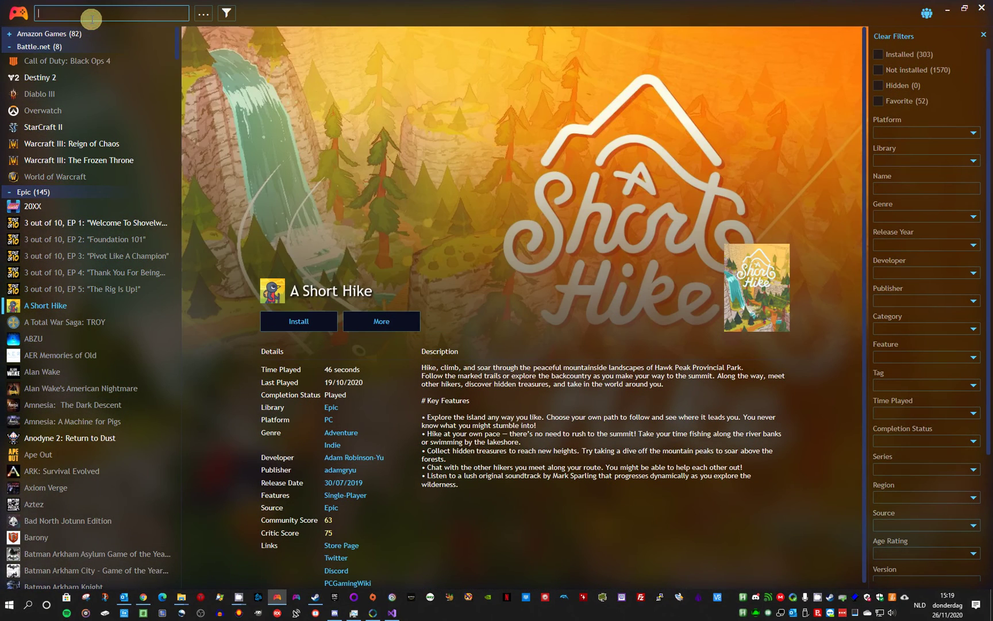
type("a sho")
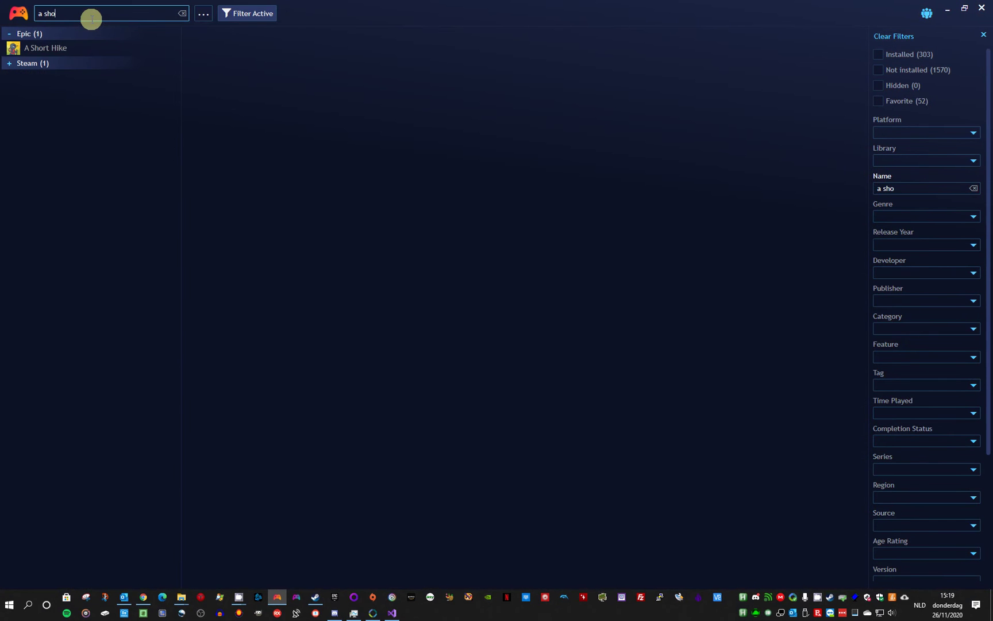
left_click(51, 50)
left_click(9, 63)
left_click(24, 85)
left_click(277, 320)
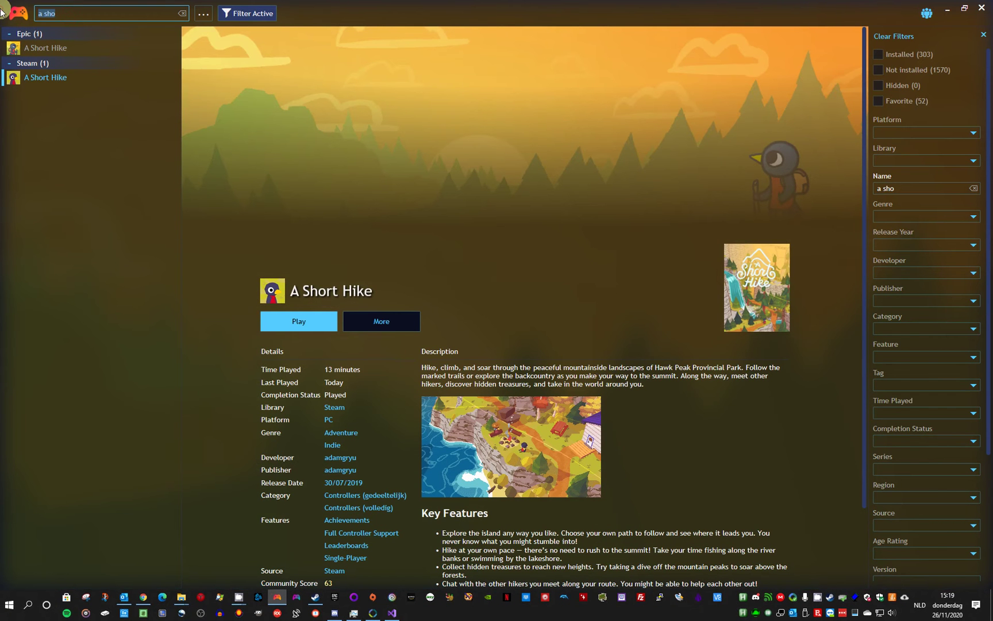
Clear the game name search and reopen the Playnite Sounds plugin settings.
key("ctrl+a")
key("BackSpace")
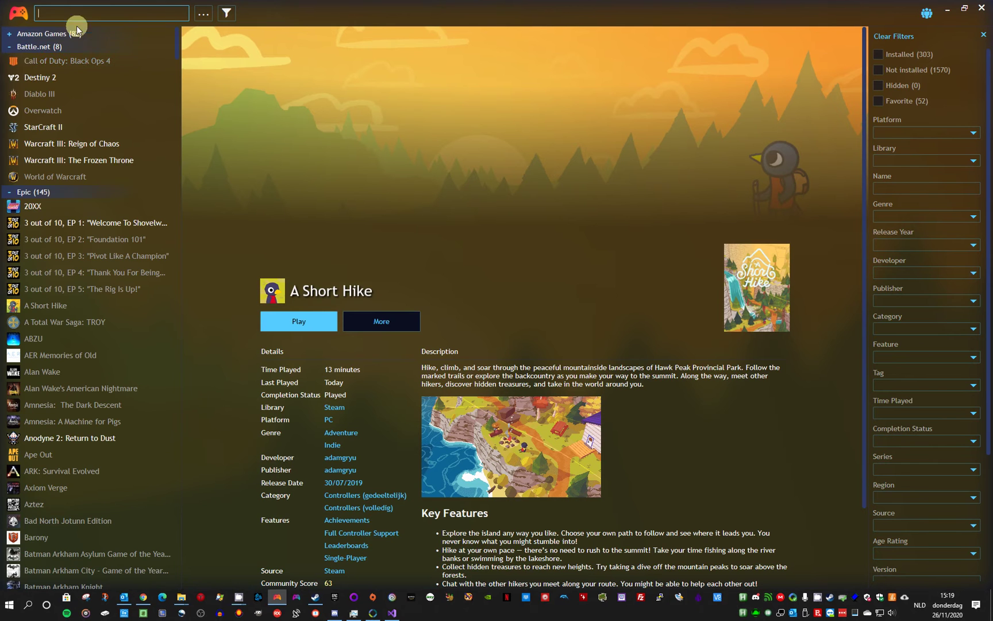
left_click(11, 9)
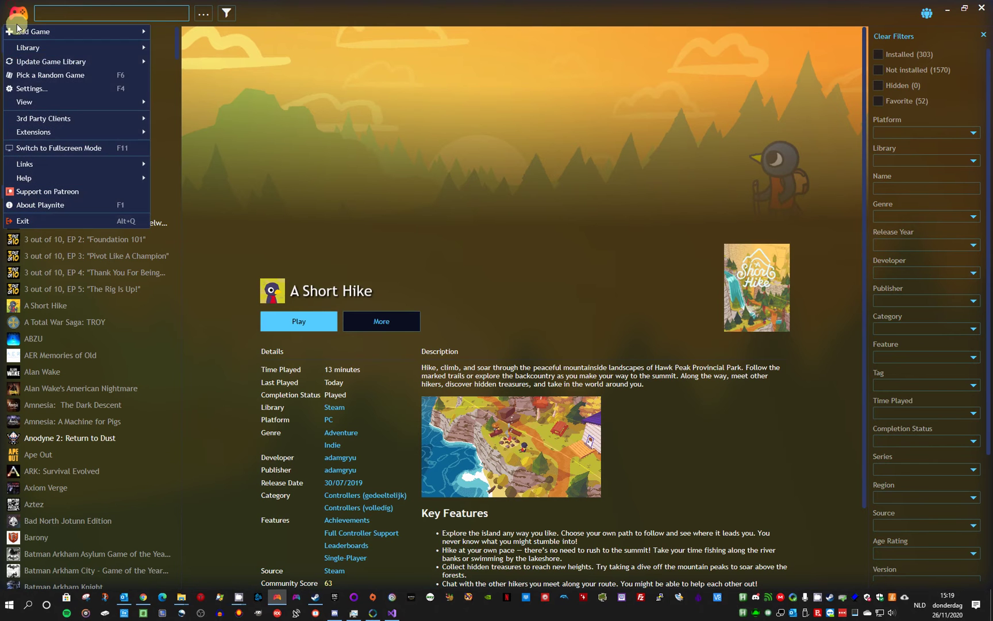
mouse_move(58, 131)
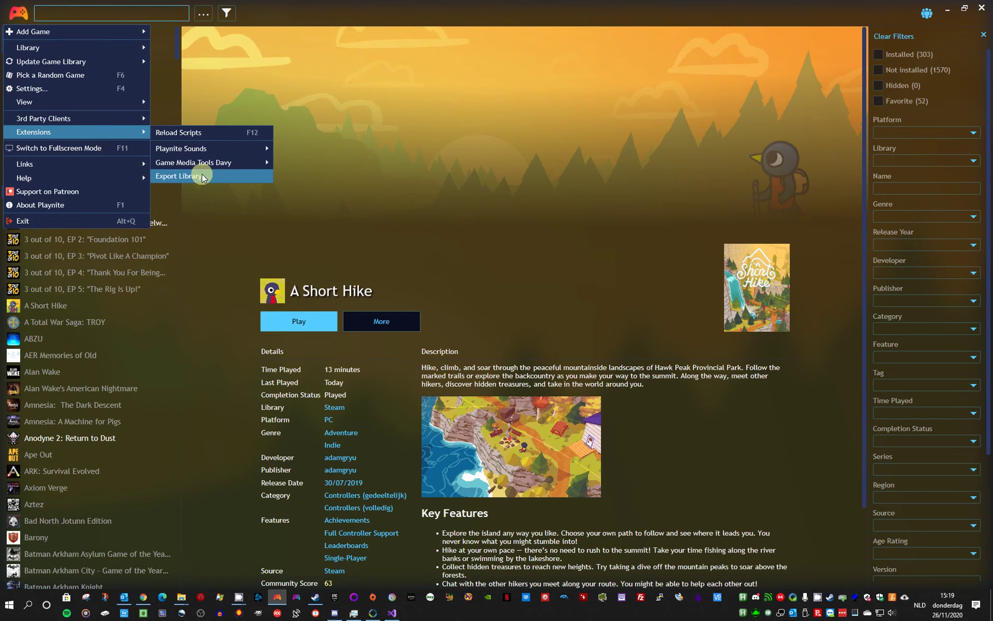
mouse_move(198, 148)
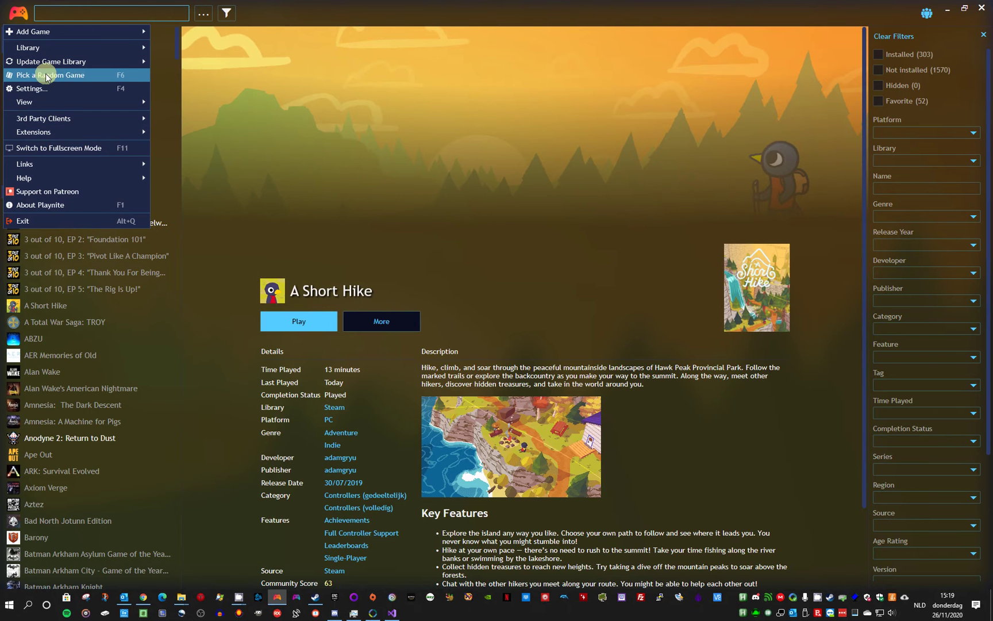
left_click(49, 89)
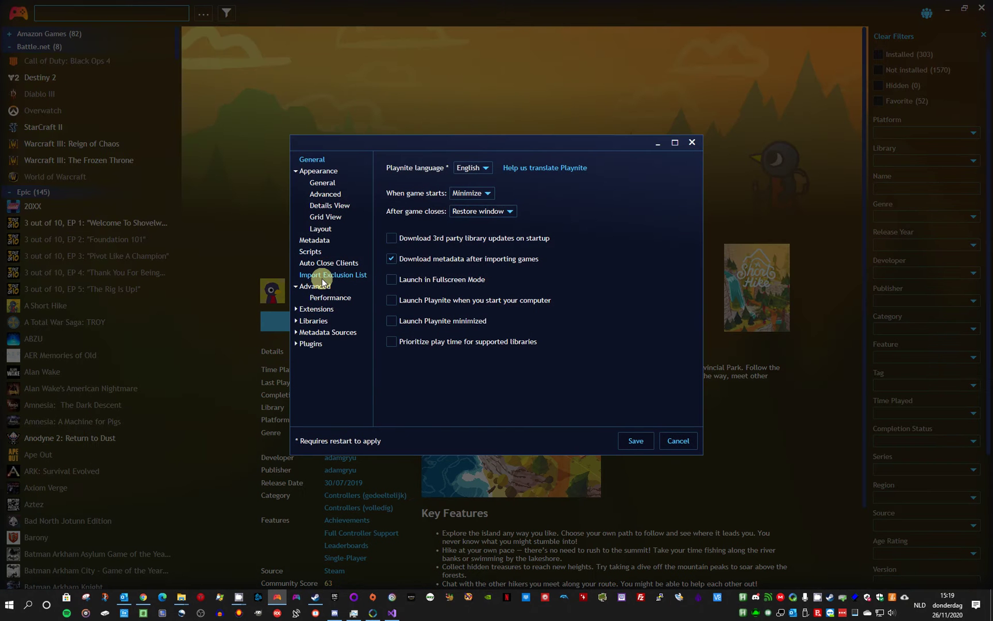
left_click(296, 343)
left_click(320, 355)
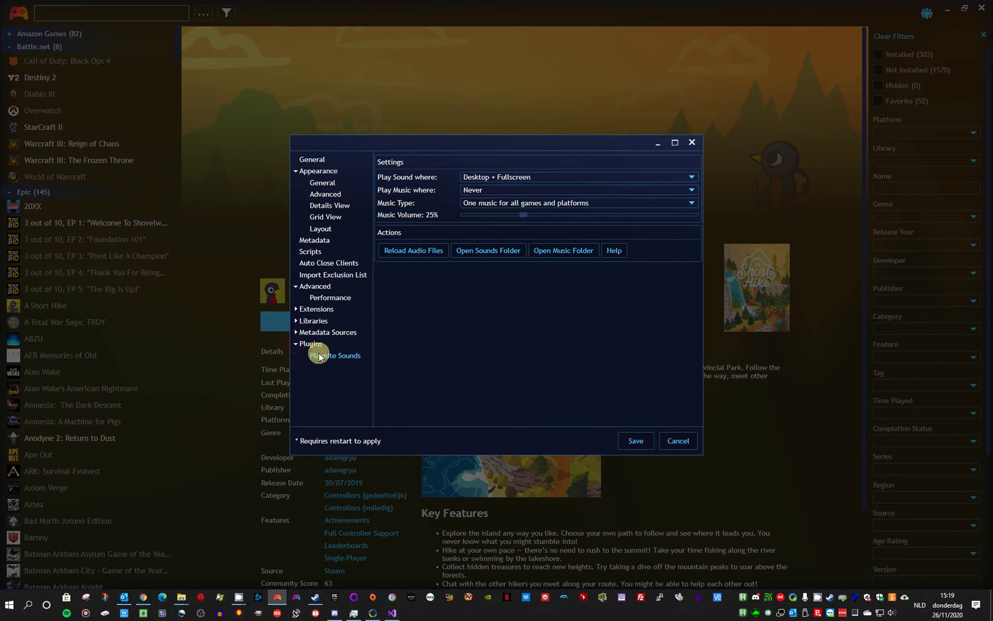
Set Play Music where to Desktop + Fullscreen, keep the music type as one music for all games and platforms, and save.
left_click(480, 190)
left_click(497, 243)
left_click(489, 202)
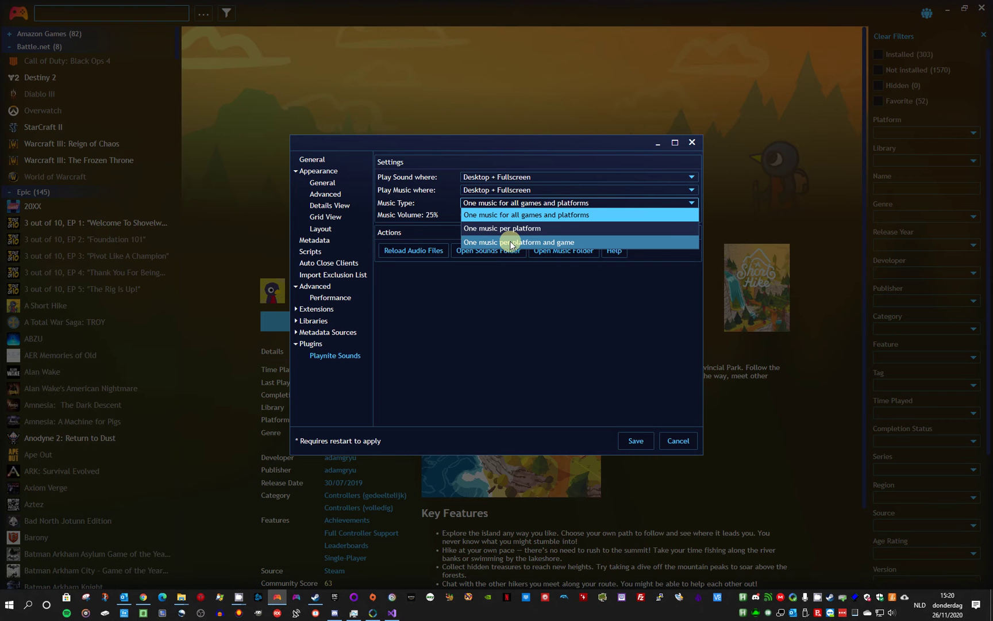
left_click(446, 202)
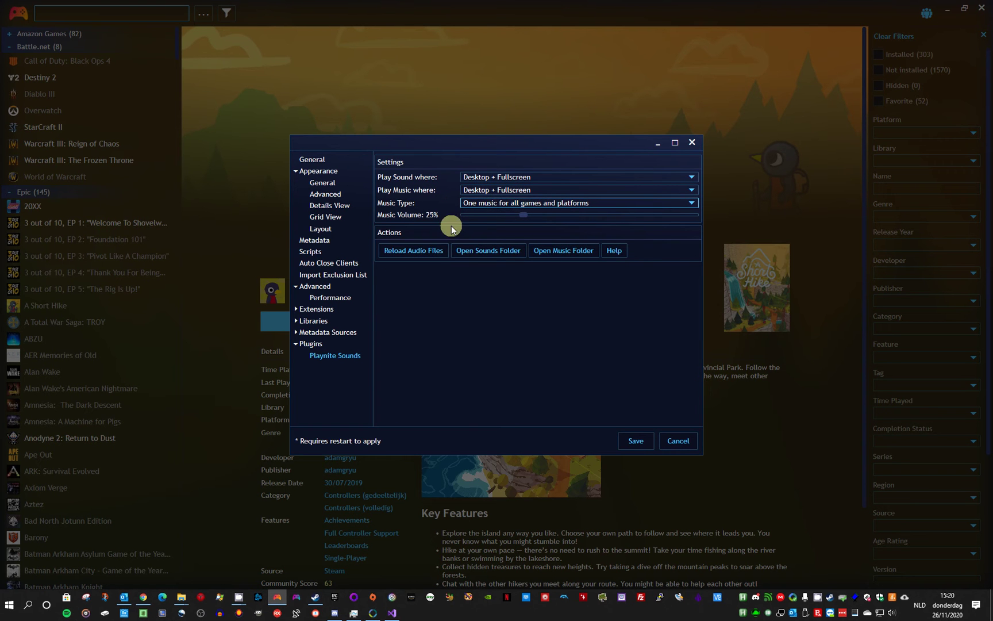
left_click(494, 191)
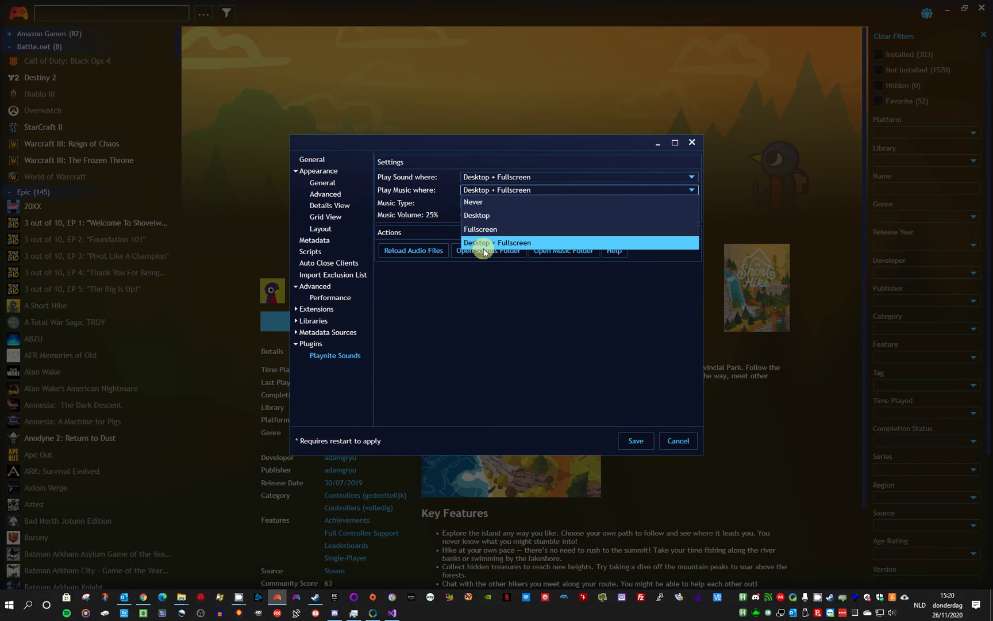
left_click(418, 203)
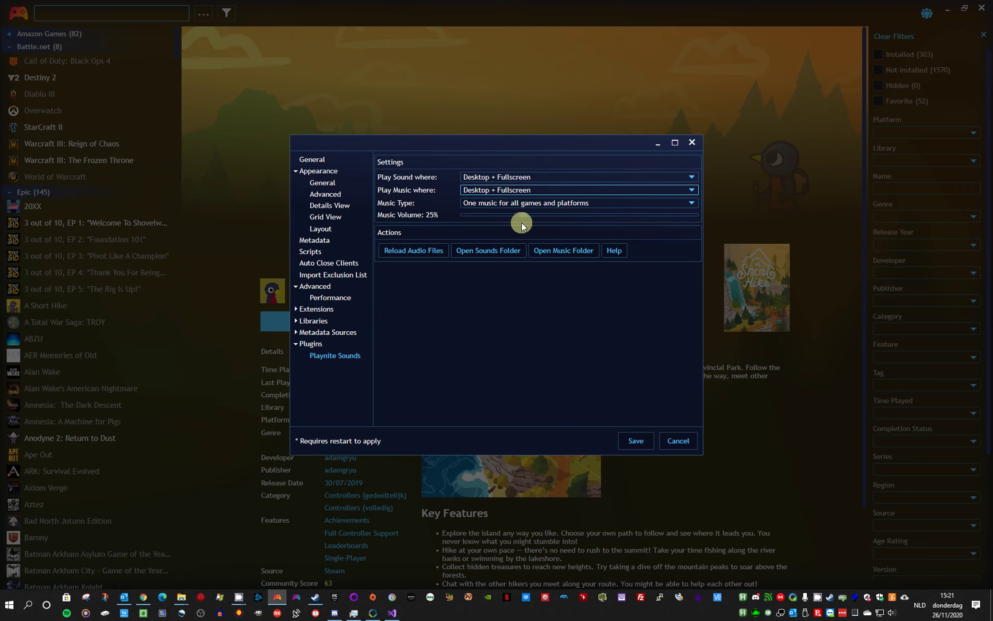
left_click(637, 440)
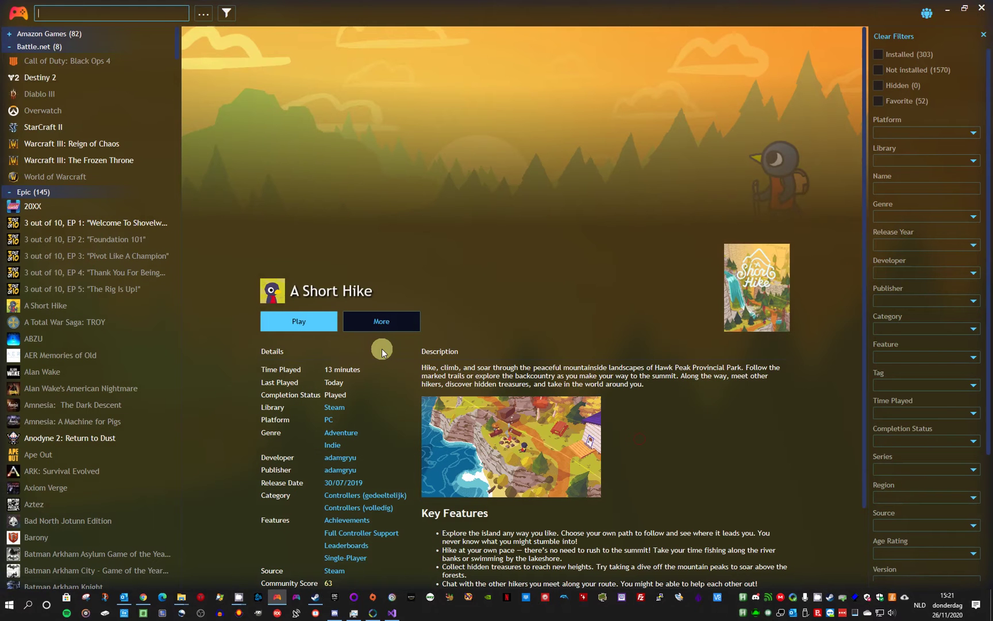
Browse through the Battle.net and Epic games to check the background music, ending on 20XX.
left_click(59, 162)
key("Up")
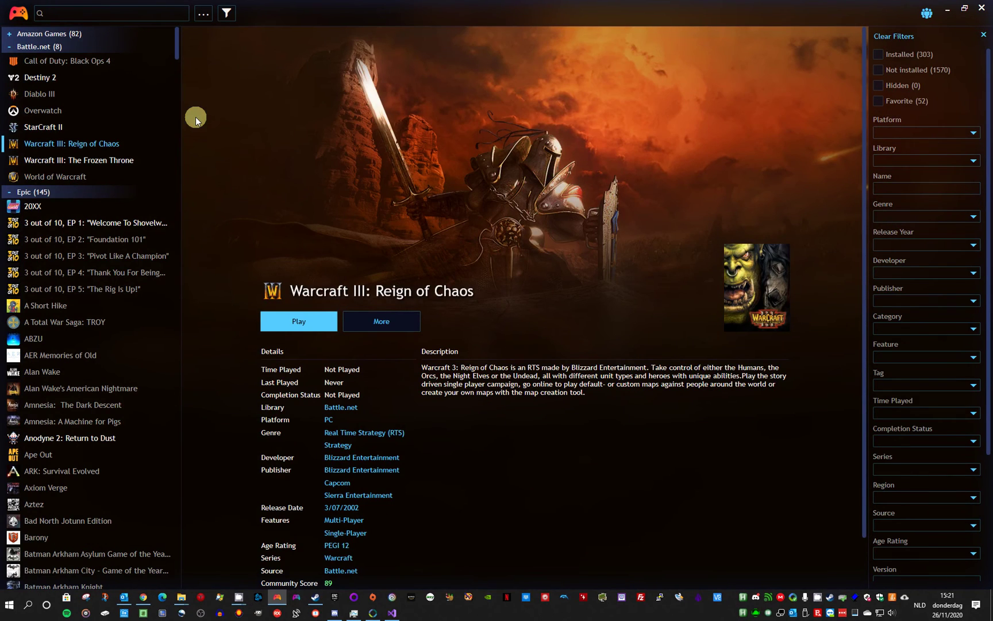
key("Up")
key("Up")
key("Up")
key("Up")
key("Up")
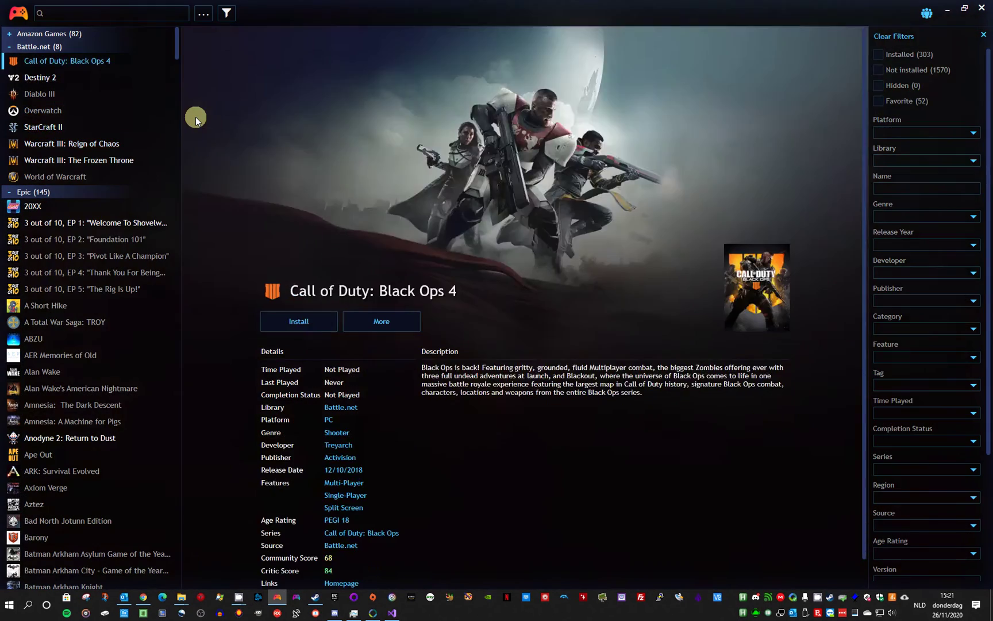
key("Down")
key("Down")
key("Down")
key("Down")
key("Down")
key("Down")
key("Down")
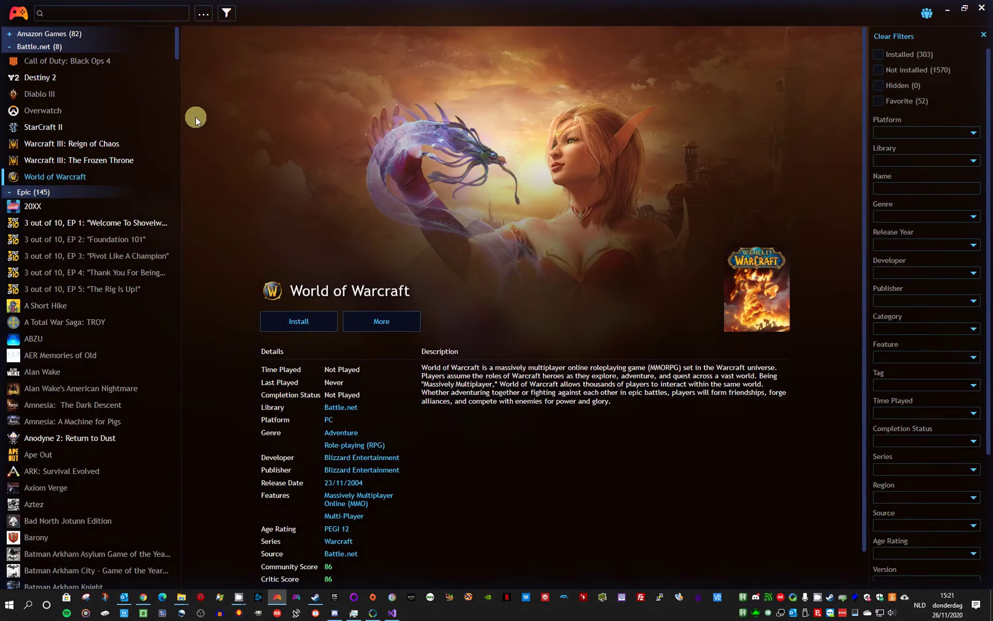
key("Down")
key("Down")
key("Down")
key("Down")
key("Down")
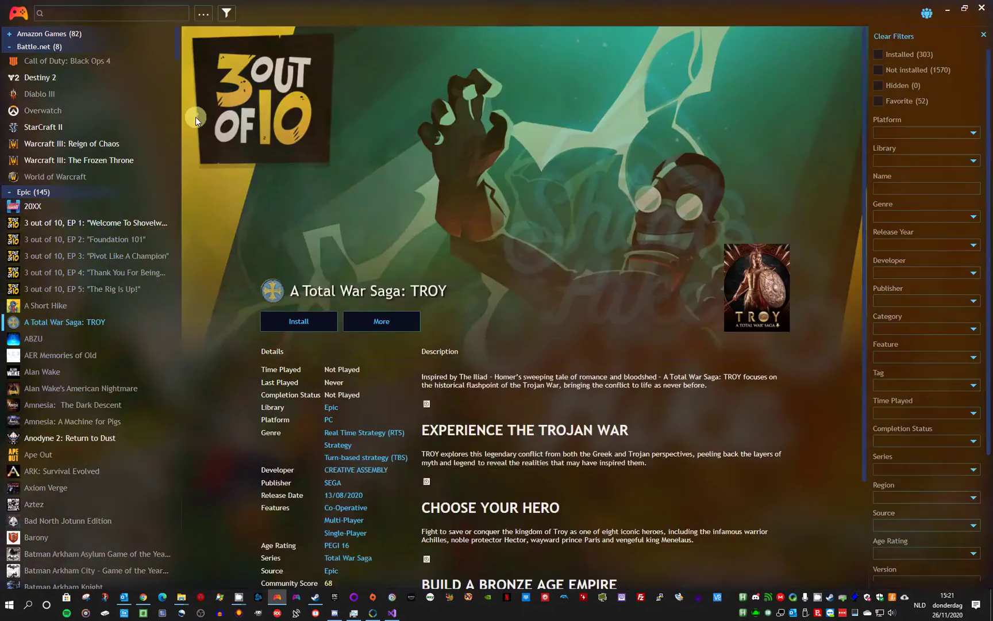
key("Up")
key("Up")
key("Up")
key("Up")
key("Up")
key("Up")
key("Up")
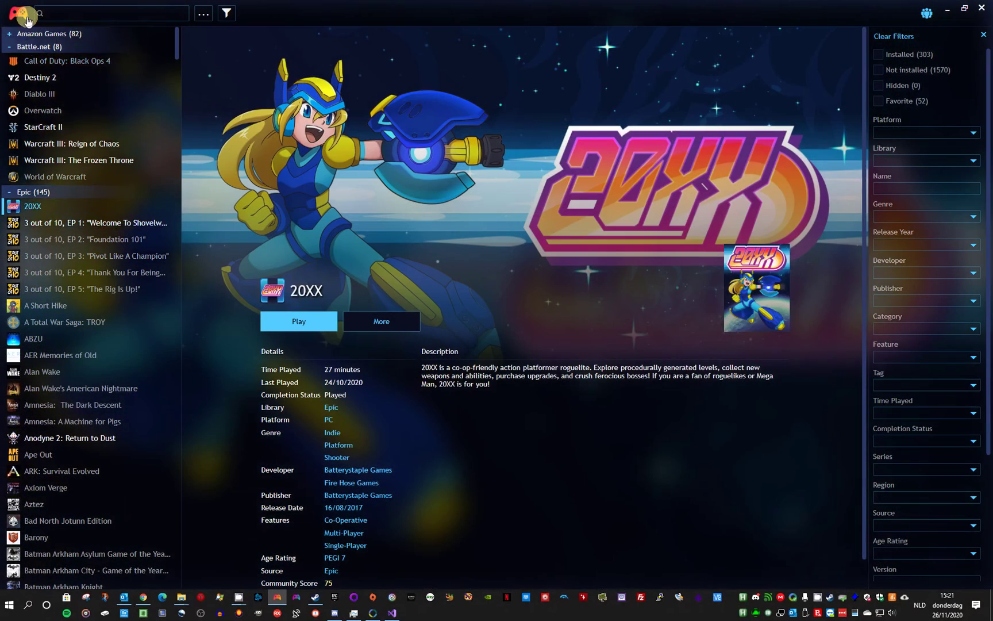
Show the Playnite Sounds music filename for 20XX and dismiss the message.
left_click(17, 13)
mouse_move(58, 136)
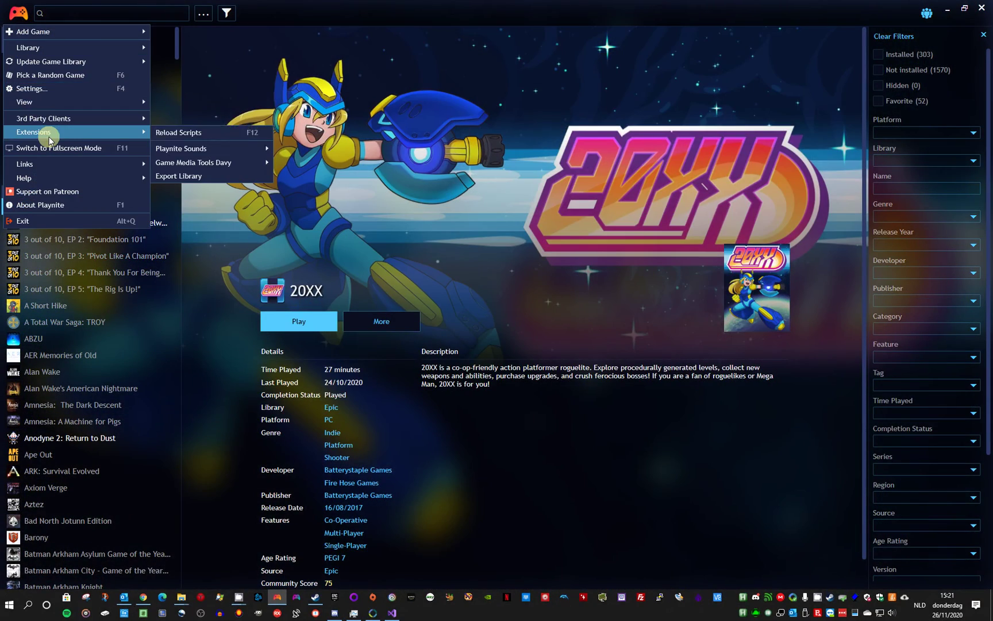
mouse_move(189, 149)
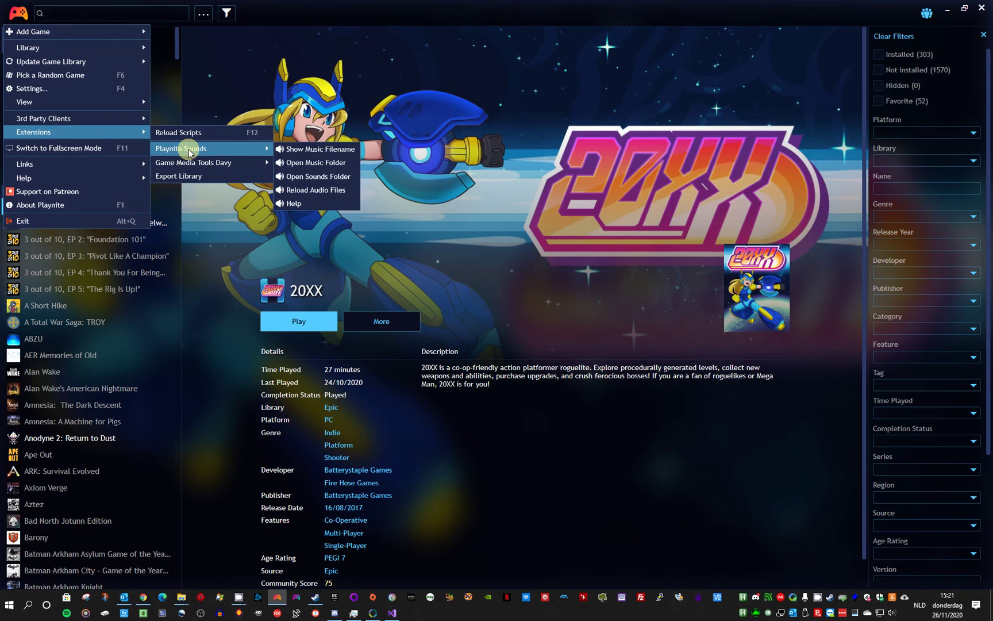
left_click(321, 153)
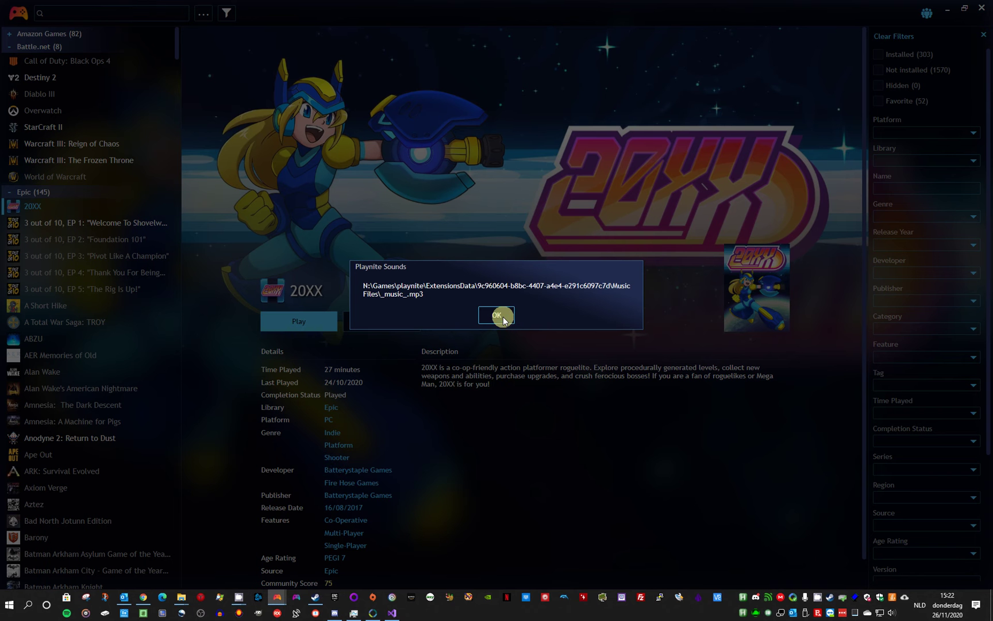
left_click(496, 315)
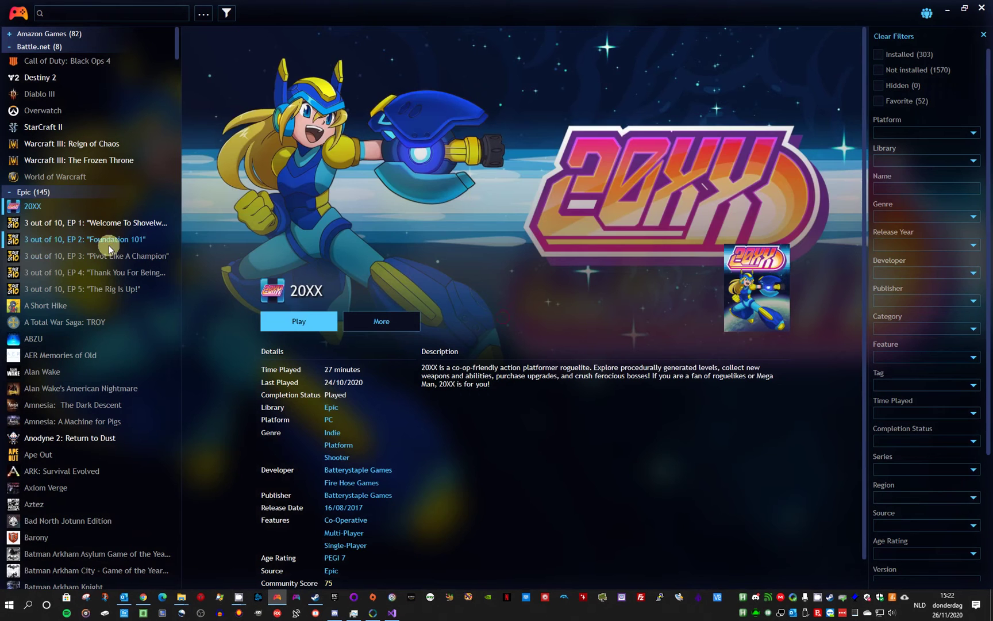
Browse the Epic games from 3 out of 10, EP 3 downward, then back up to Warcraft III: The Frozen Throne, checking the music.
left_click(83, 253)
key("Down")
key("Down")
key("Down")
key("Down")
key("Down")
key("Down")
key("Down")
key("Down")
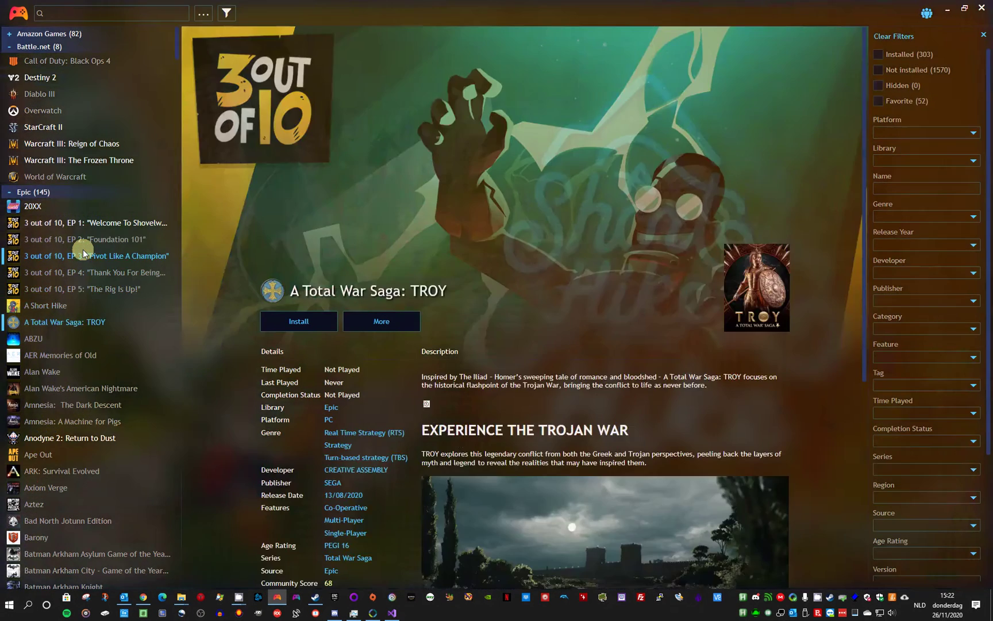
key("Down")
key("Down")
key("Down")
key("Up")
key("Up")
key("Up")
key("Up")
key("Up")
key("Up")
key("Up")
key("Up")
key("Up")
key("Up")
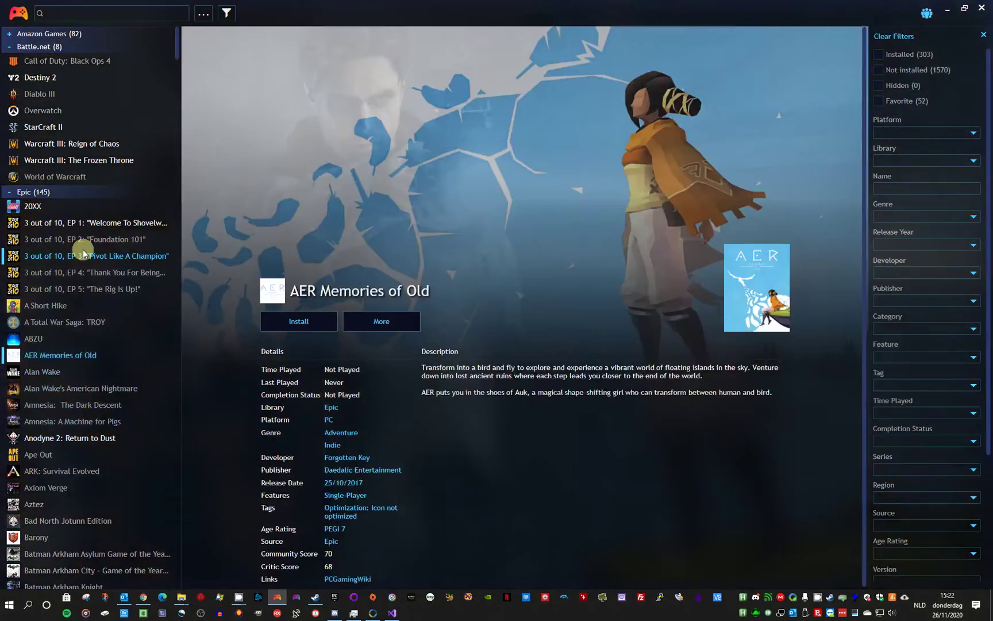
key("Up")
key("Up")
key("Up")
key("Up")
key("Up")
key("Up")
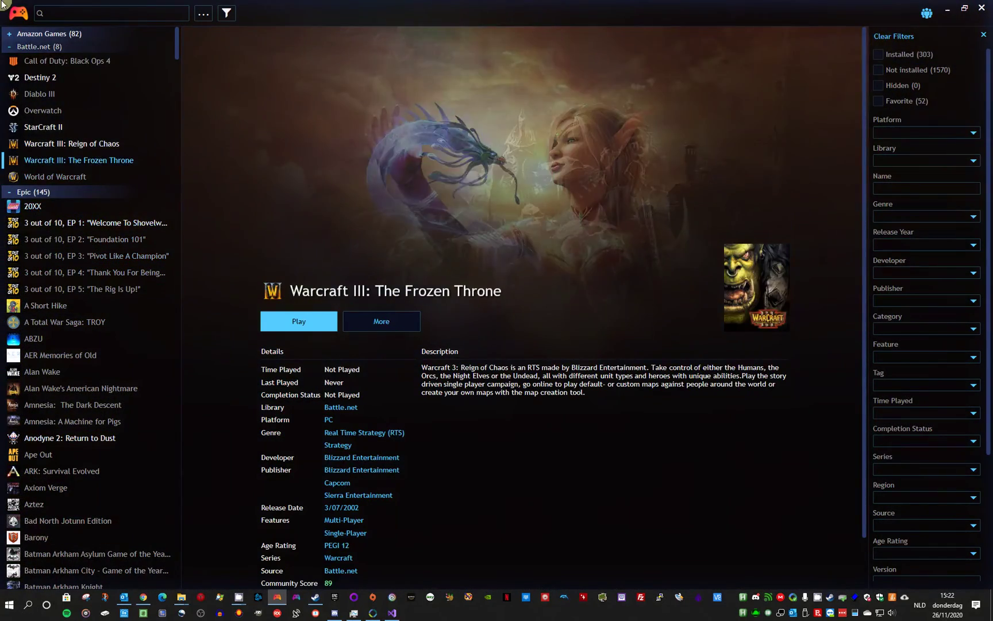
Set the Playnite Sounds music type to One music per platform and save the settings.
left_click(20, 13)
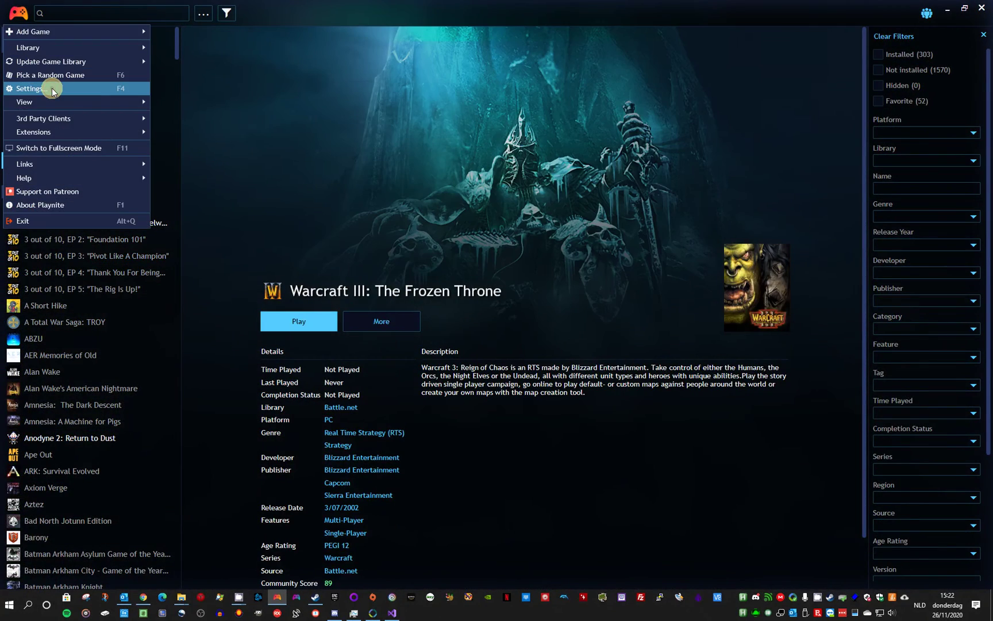
left_click(52, 89)
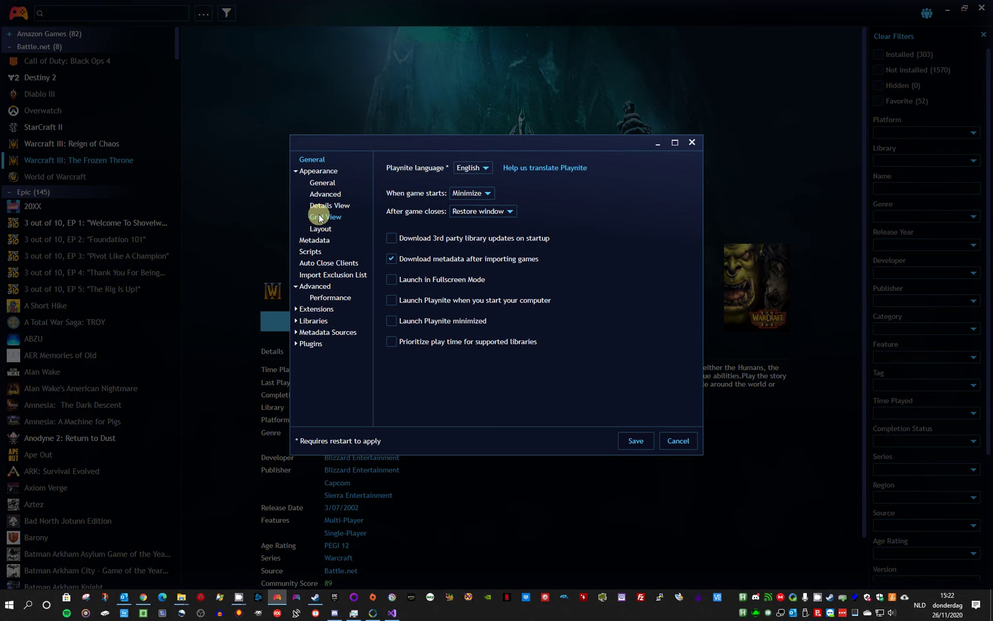
left_click(298, 344)
left_click(325, 355)
left_click(505, 193)
left_click(505, 201)
left_click(505, 201)
left_click(510, 229)
left_click(636, 441)
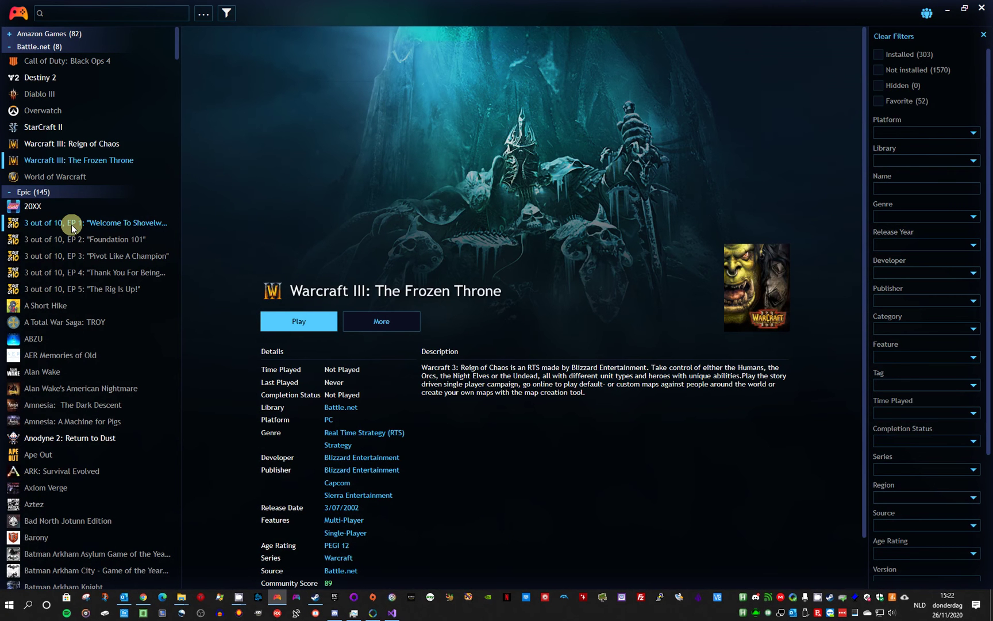
Browse from World of Warcraft down through the Epic games to Batman Arkham Knight, checking the platform music.
key("Down")
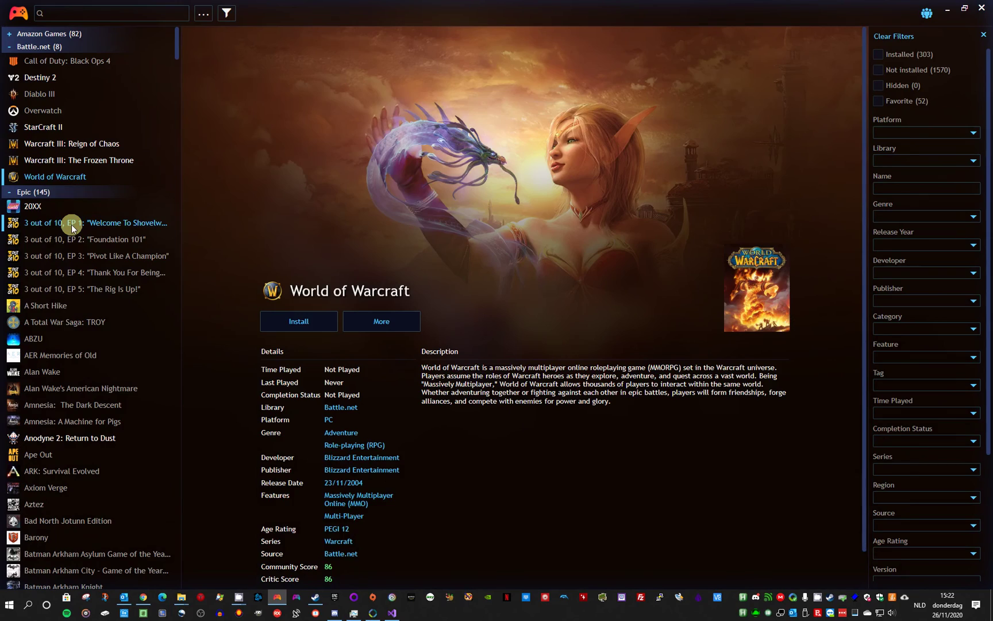
key("Down")
key("Down")
key("Down")
key("Down")
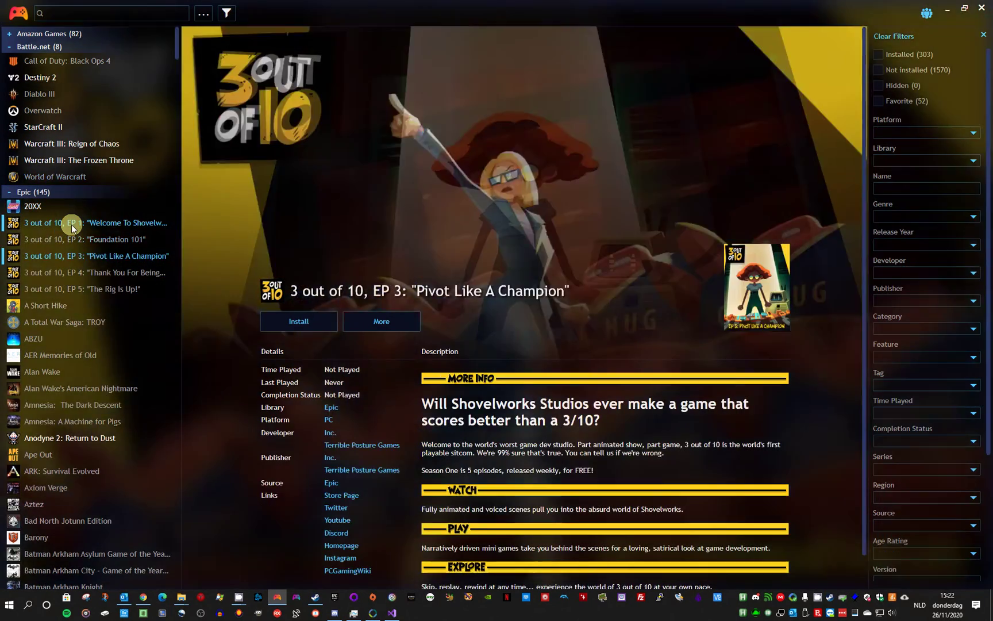
key("Down")
key("Down")
key("Down")
key("Down")
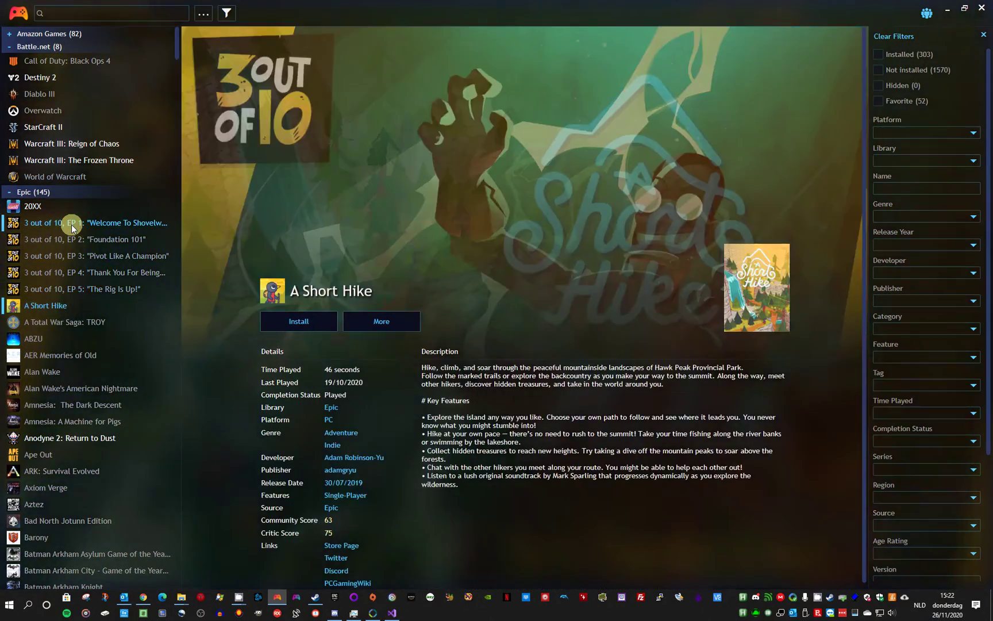
key("Down")
key("Down")
key("Down")
key("Down")
key("Down")
key("Down")
key("Down")
key("Down")
key("Down")
key("Down")
key("Down")
key("Down")
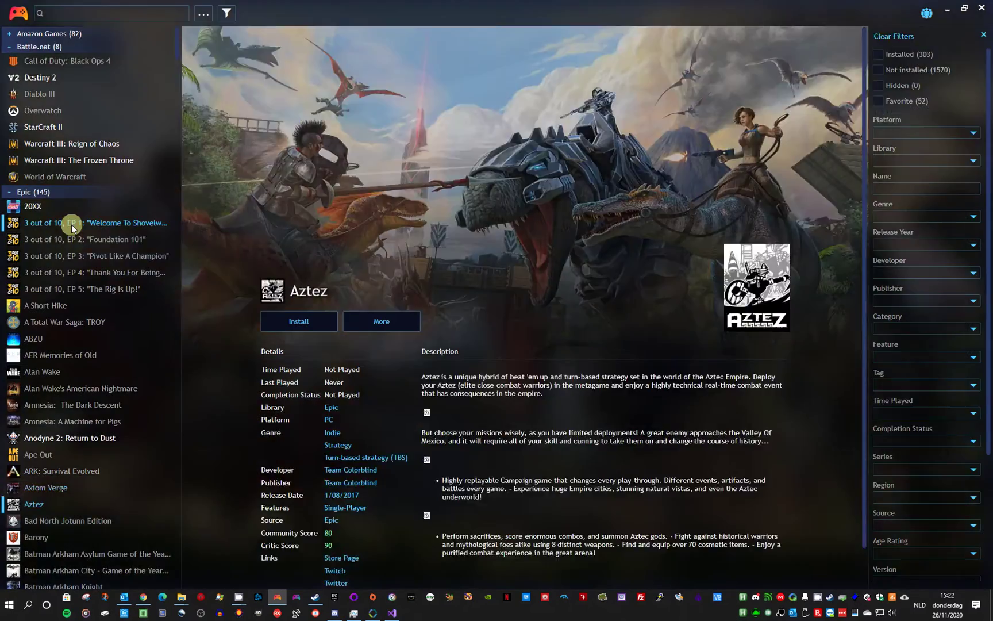
key("Down")
key("Down")
key("Down")
key("Down")
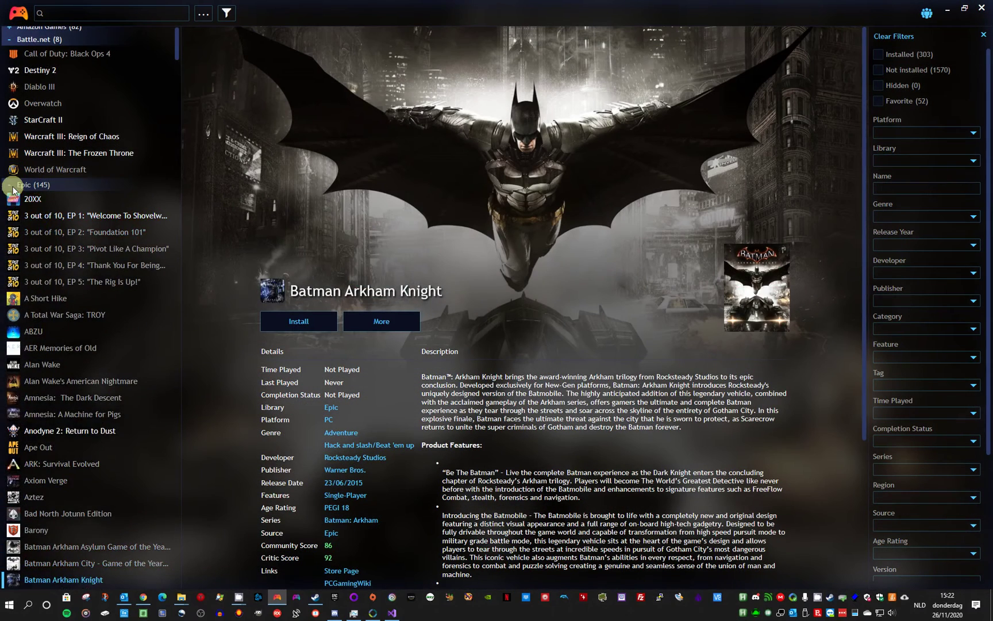
Collapse the Epic and Humble groups and expand the PlayStation group in the game list.
left_click(10, 185)
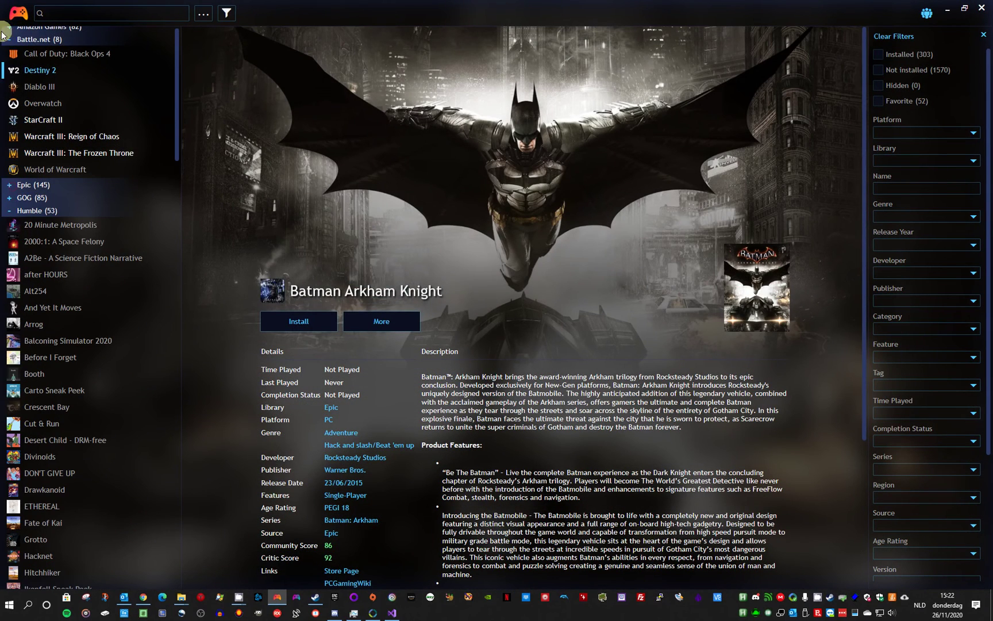
left_click(10, 214)
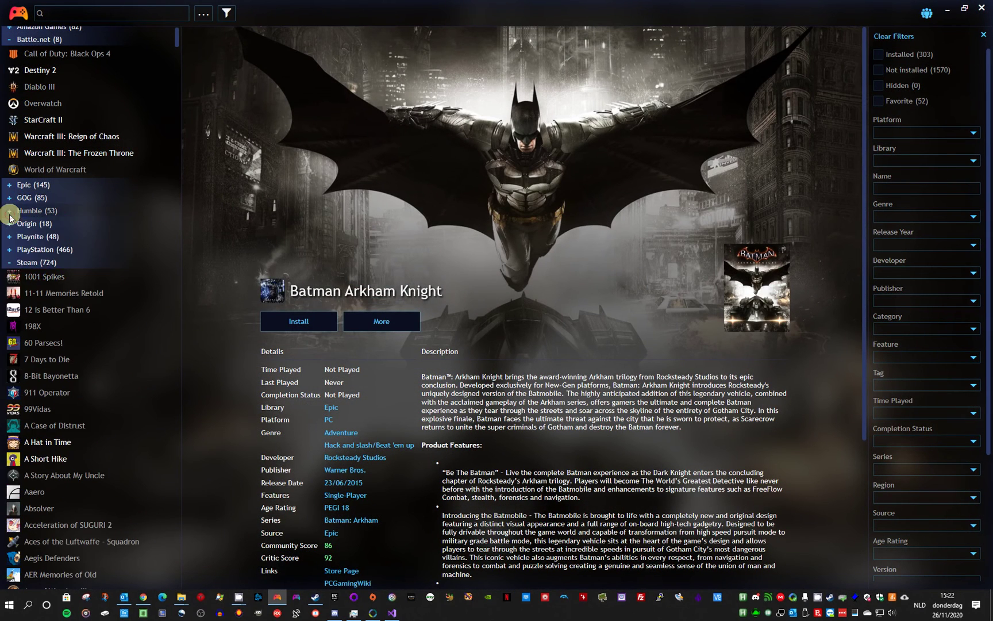
left_click(10, 249)
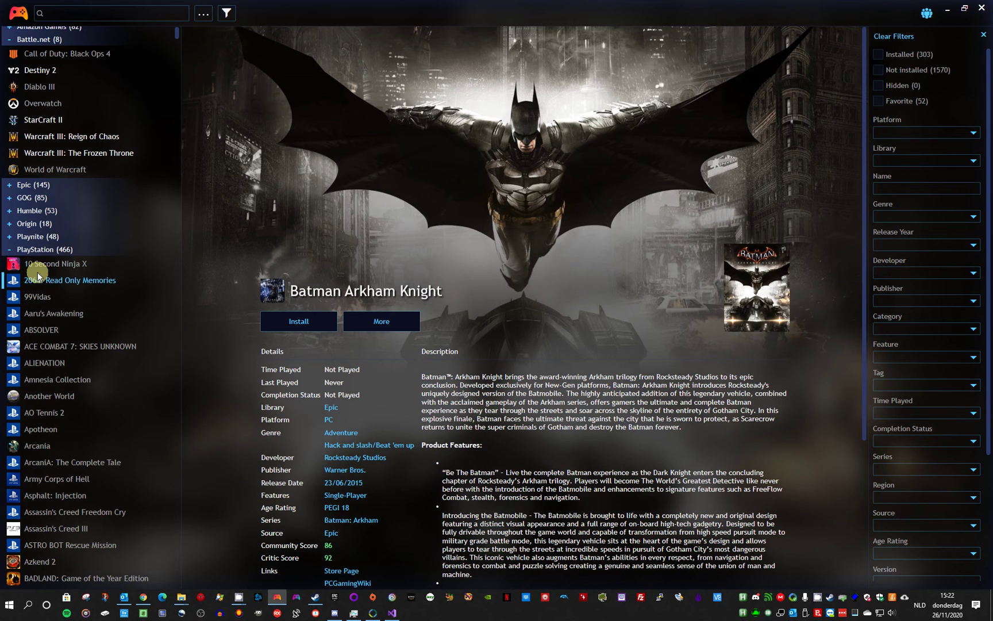
Browse the PlayStation games from 10 Second Ninja X to ALIENATION, checking the platform music.
left_click(44, 265)
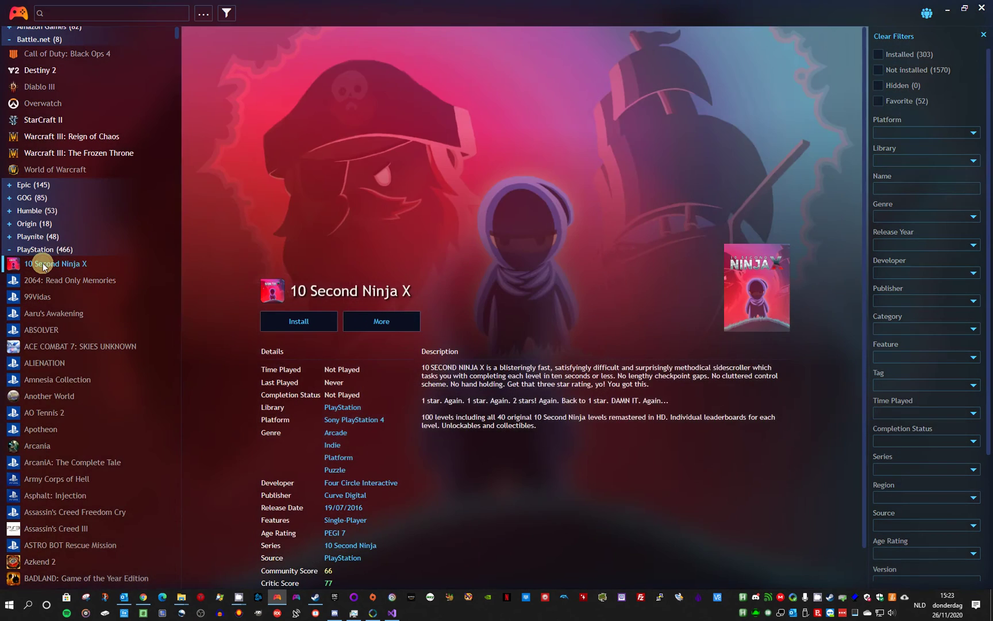
key("Down")
key("Down")
key("Down")
key("Down")
key("Down")
key("Down")
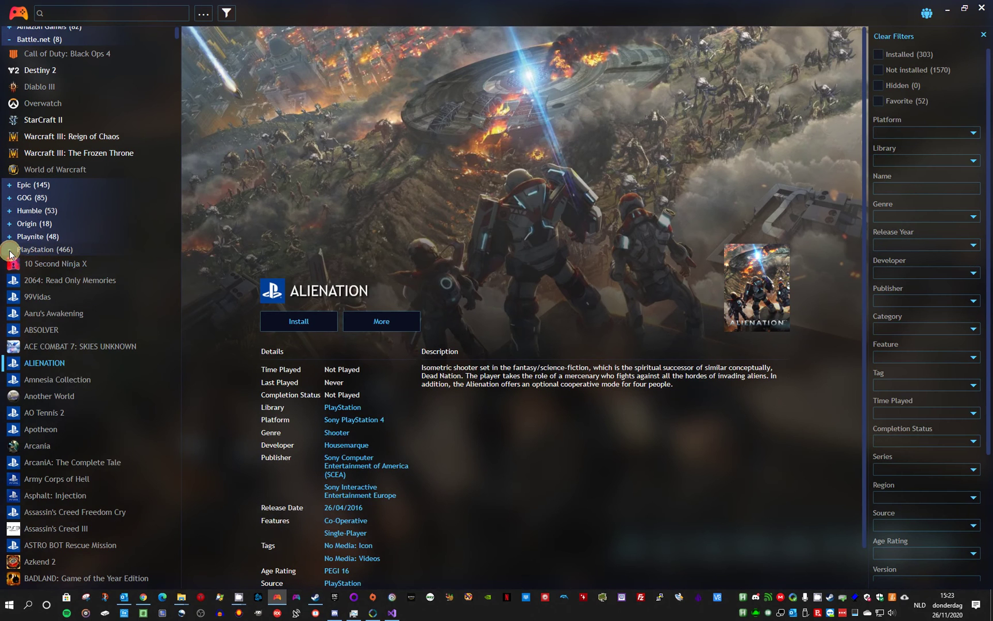
Collapse the PlayStation and Steam groups and expand the Xbox group in the game list.
left_click(10, 249)
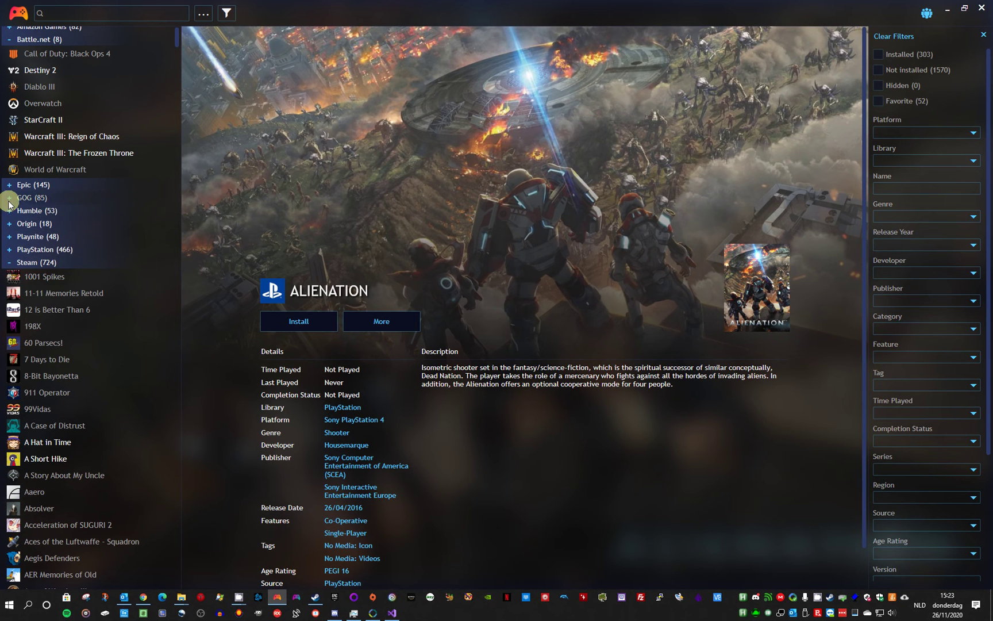
left_click(11, 263)
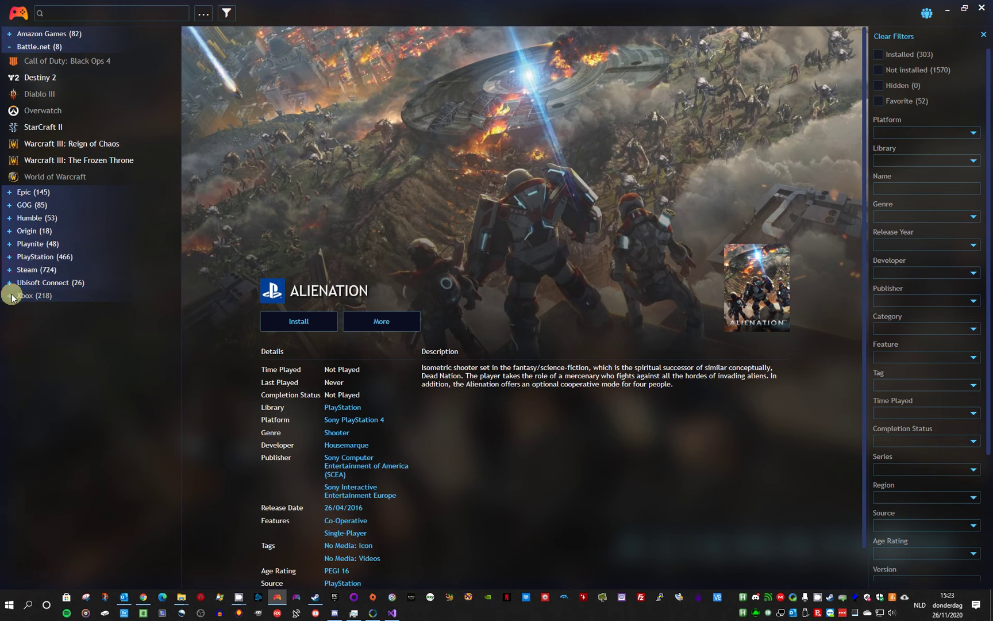
left_click(12, 295)
left_click(37, 343)
left_click(47, 360)
left_click(37, 341)
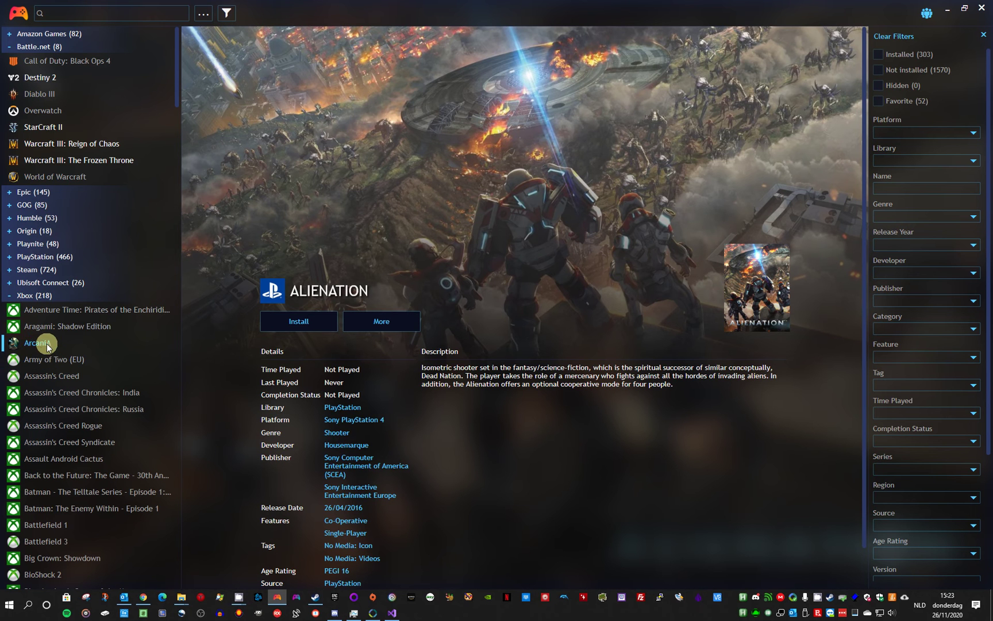
left_click(7, 296)
left_click(7, 296)
Compare the music of Xbox games on different platforms, including Destroy All Humans (2005) and DiRT.
scroll(67, 356, "down", 9)
left_click(68, 361)
scroll(68, 361, "down", 5)
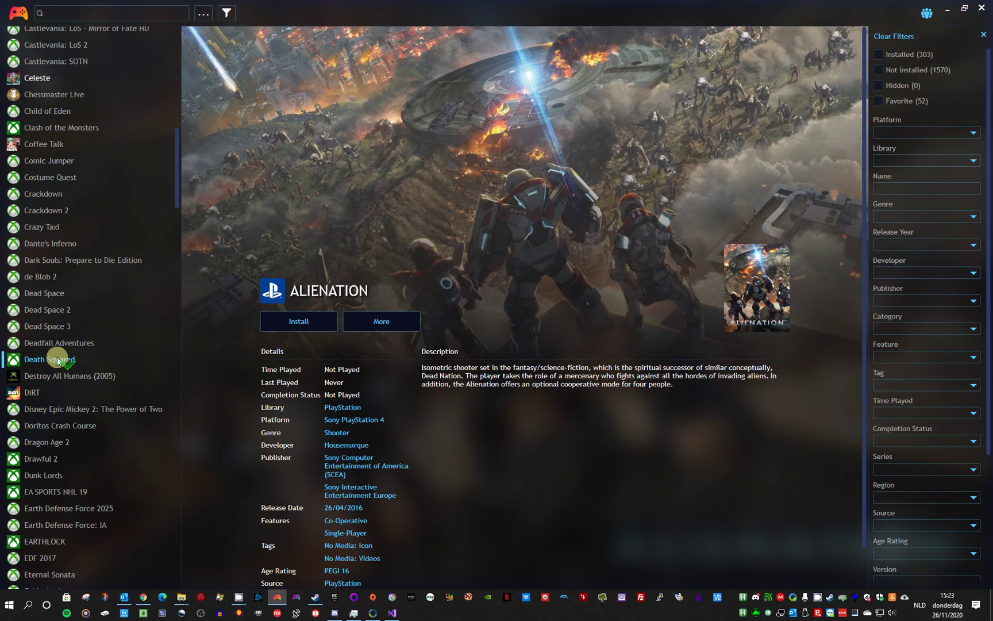
left_click(55, 376)
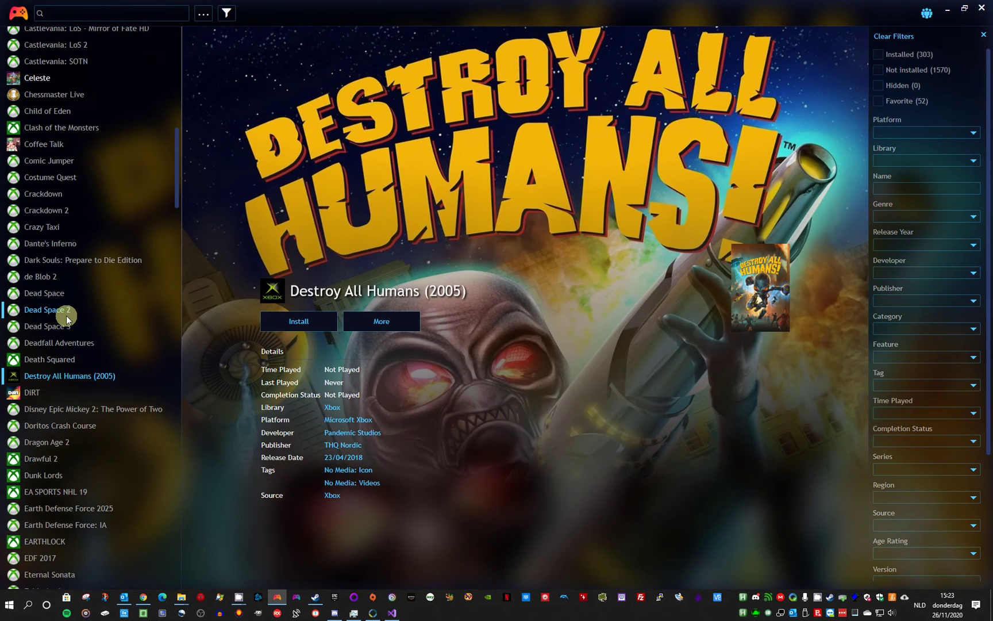
scroll(66, 315, "up", 7)
scroll(67, 323, "down", 6)
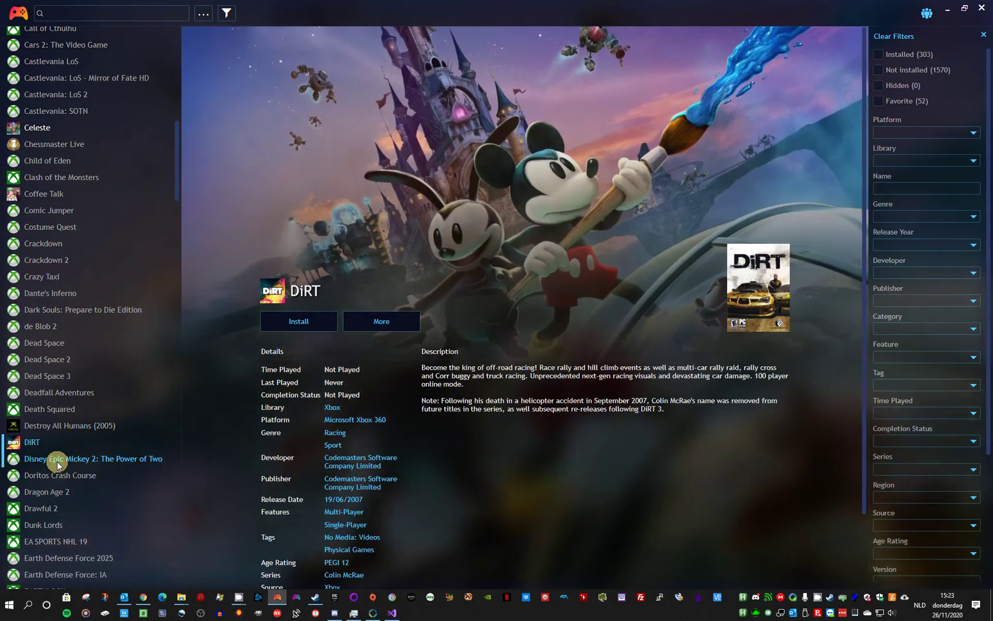
key("Up")
key("Up")
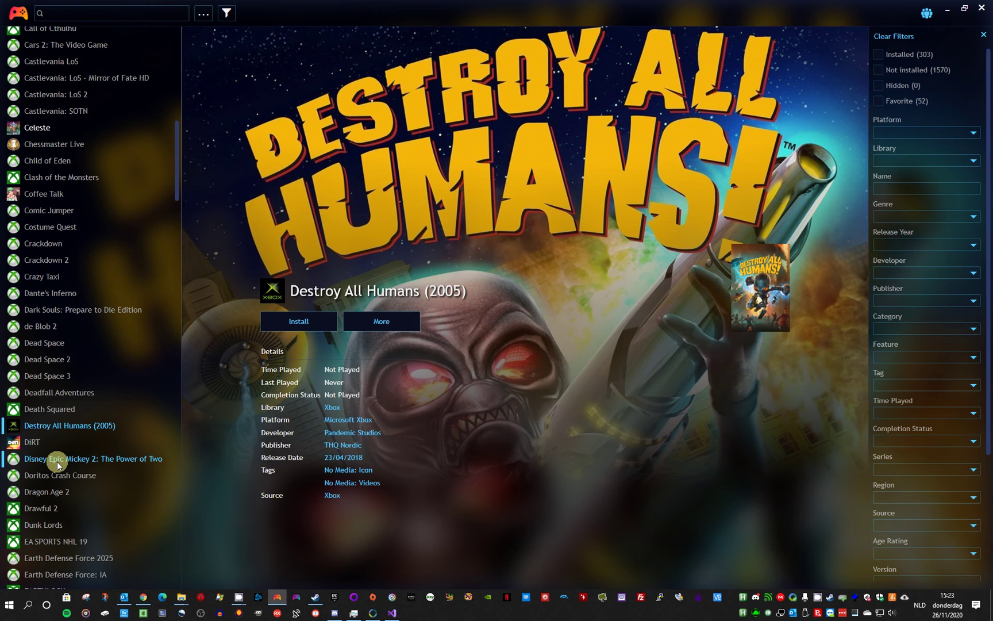
key("Up")
Return to the Battle.net games and select Call of Duty: Black Ops 4.
scroll(63, 321, "up", 5)
scroll(63, 322, "up", 7)
left_click(53, 62)
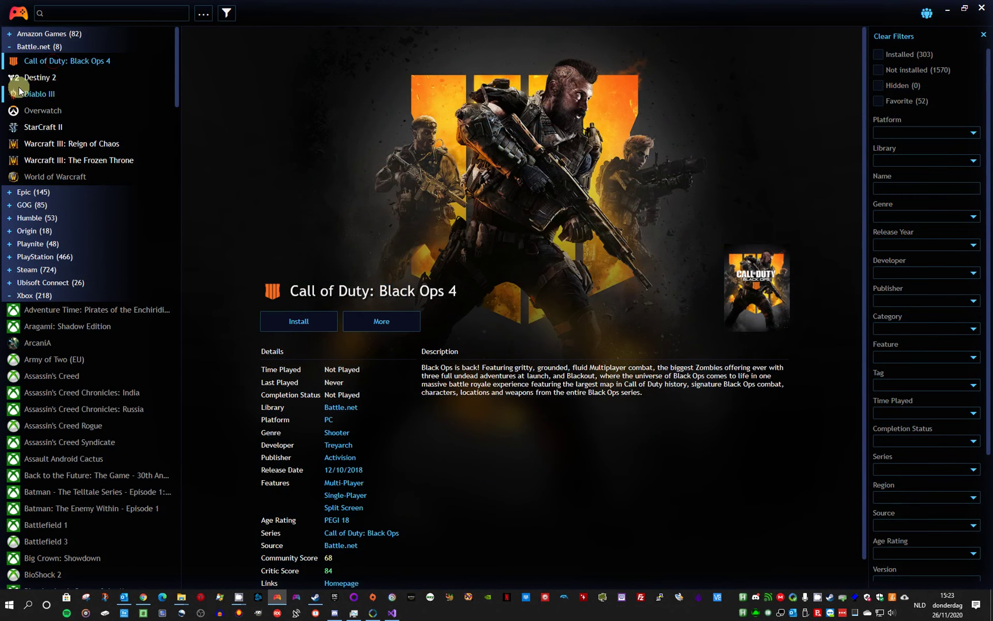
Set the Playnite Sounds music type to One music per platform and game and save the settings.
left_click(18, 12)
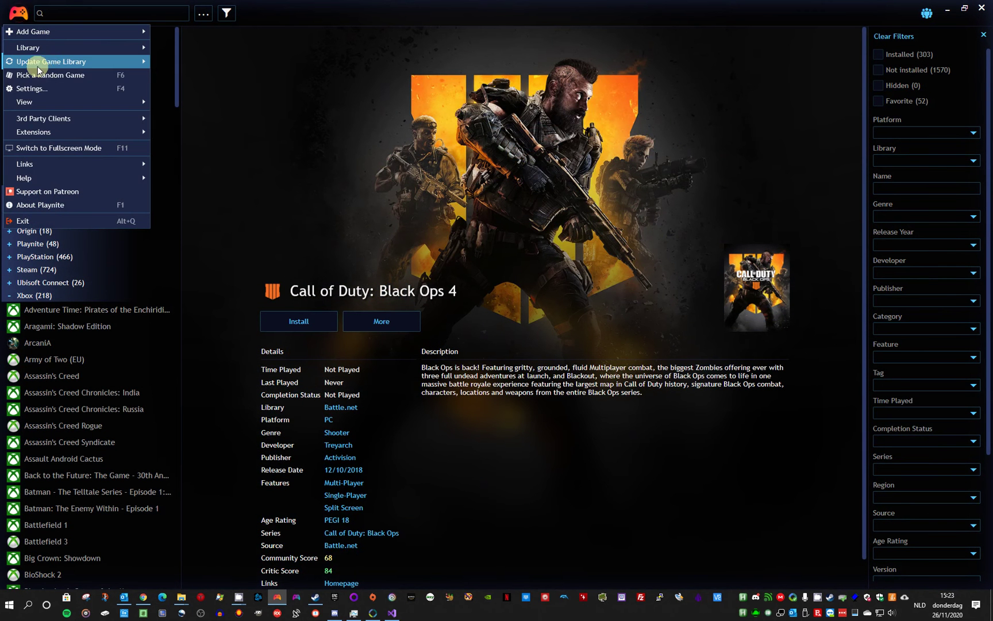
left_click(49, 89)
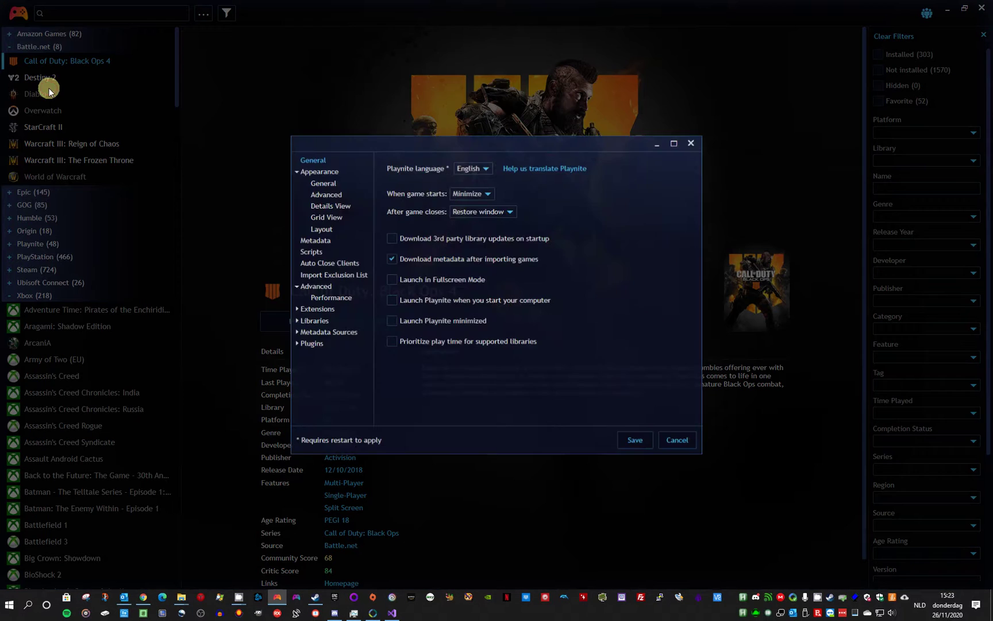
left_click(295, 344)
left_click(329, 357)
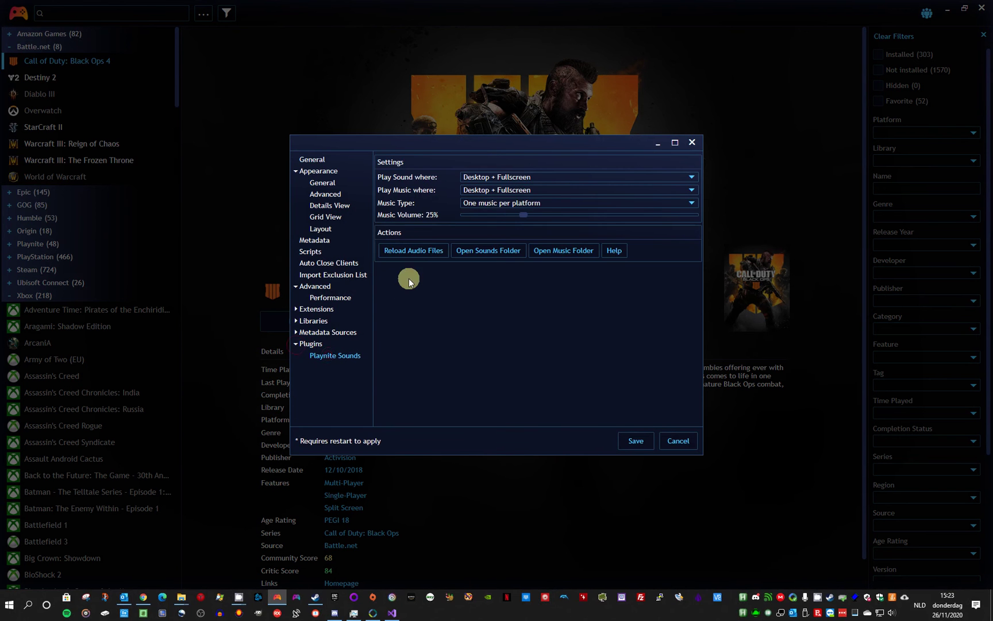
left_click(508, 202)
left_click(510, 240)
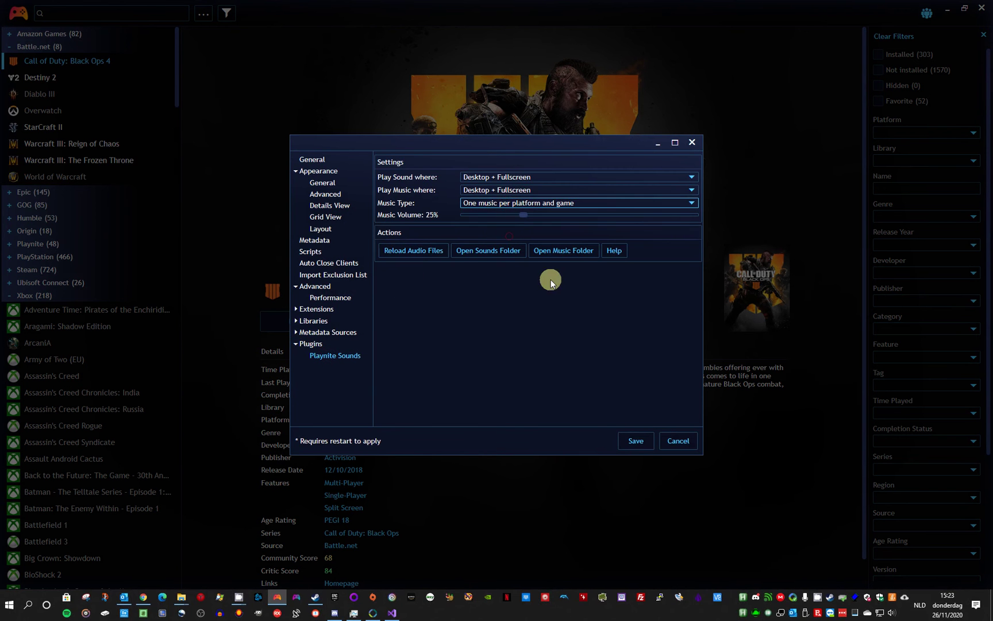
left_click(631, 440)
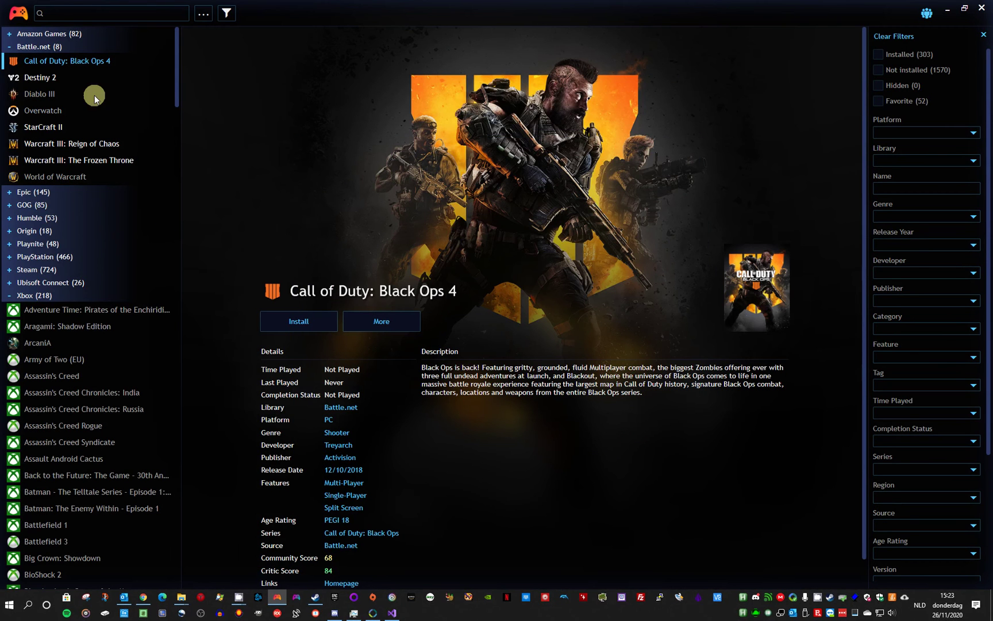
Browse from Destiny 2 through the Battle.net games to Aragami: Shadow Edition in the Xbox group, checking each game's music.
key("Down")
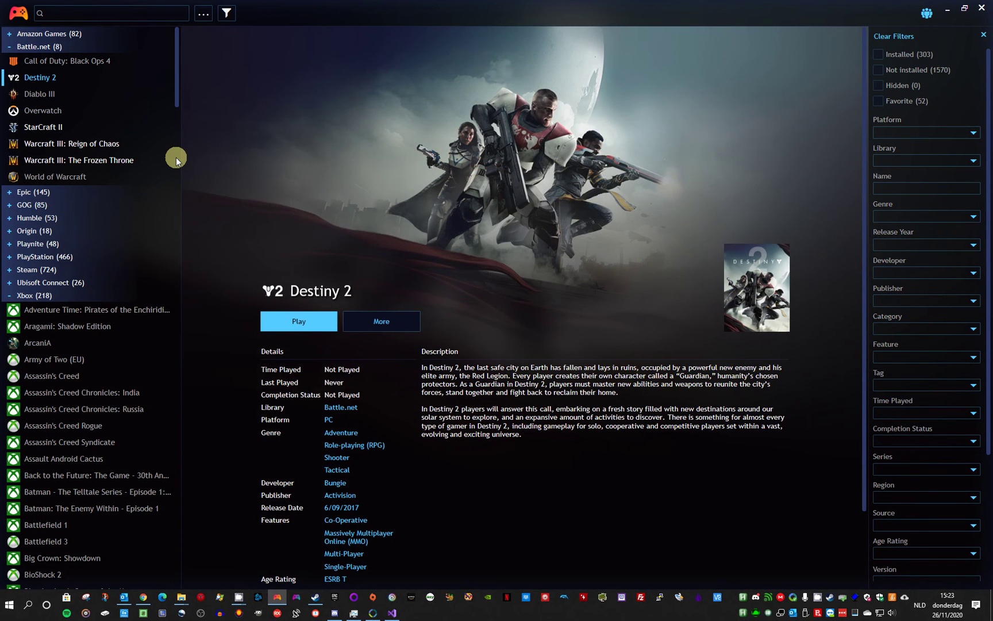
key("Down")
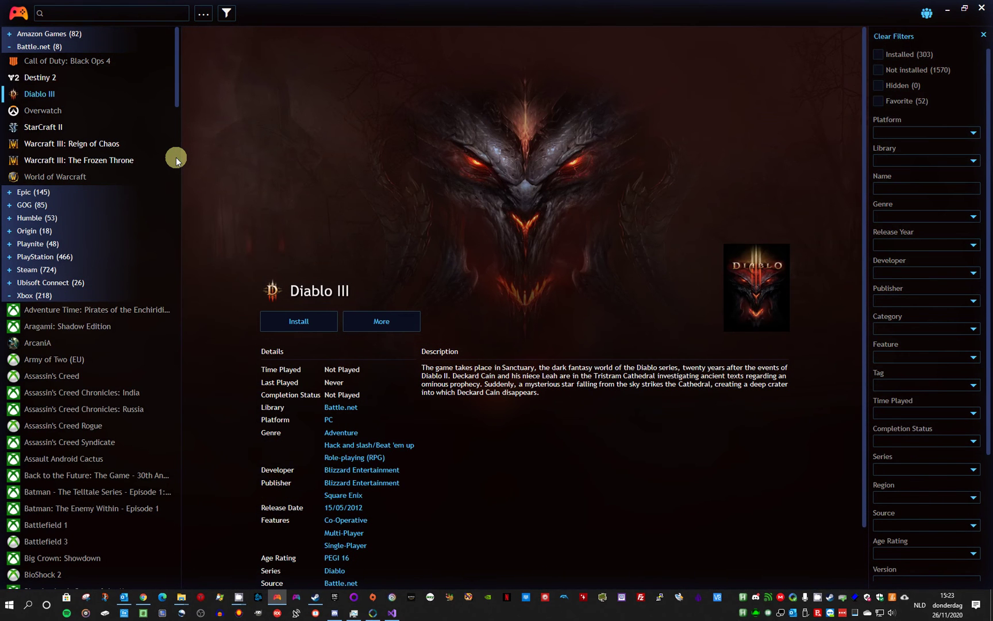
key("Down")
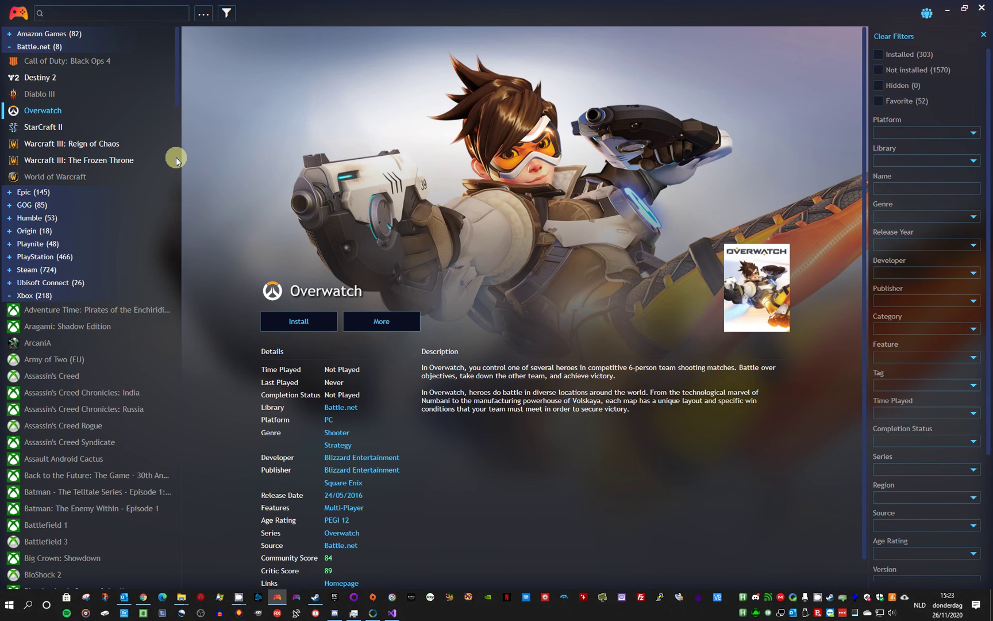
key("Down")
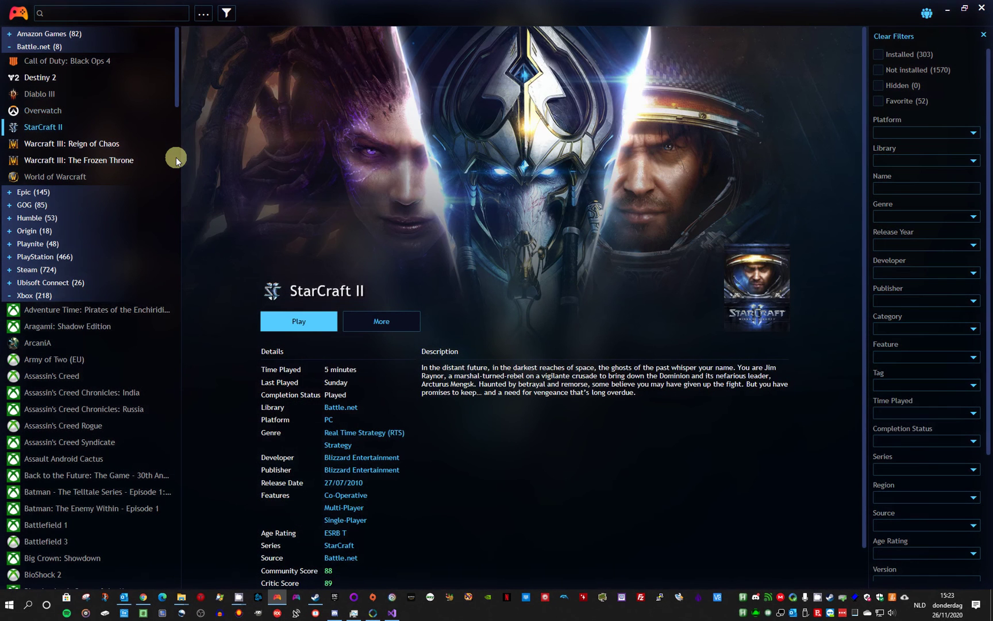
key("Down")
key("Down")
key("Down")
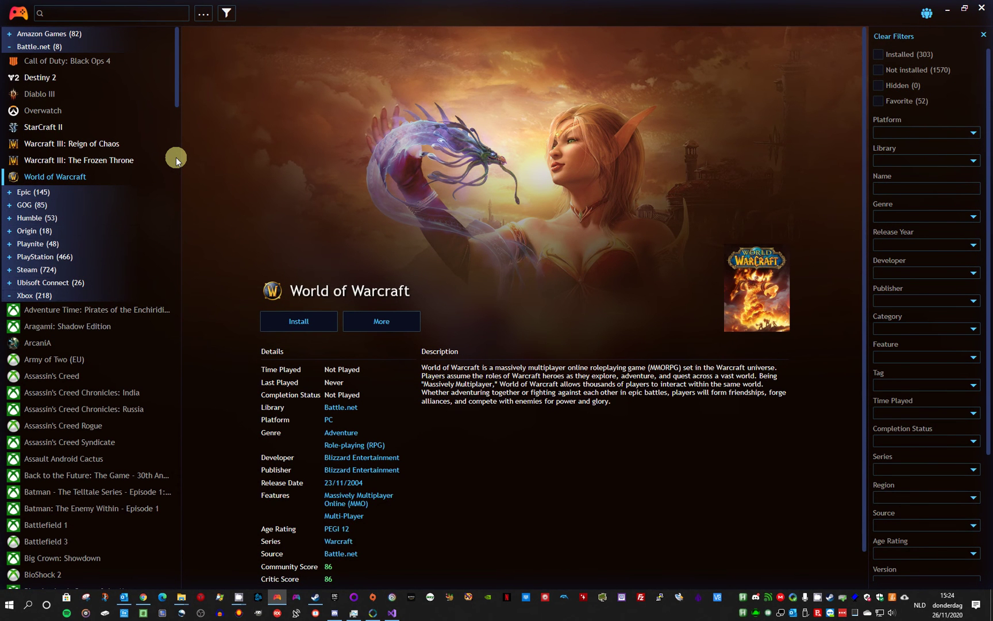
key("Down")
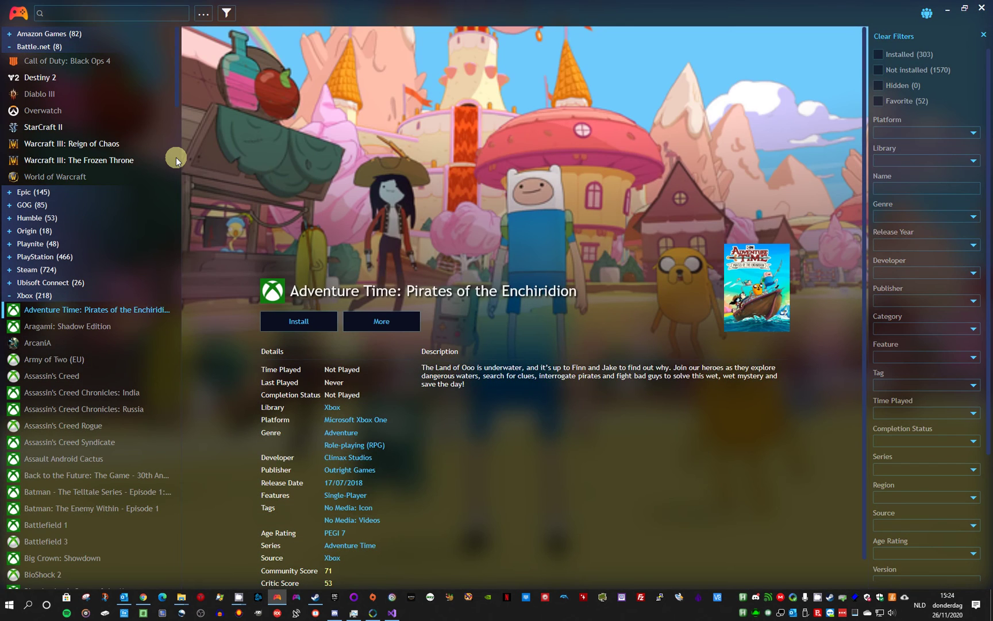
key("Down")
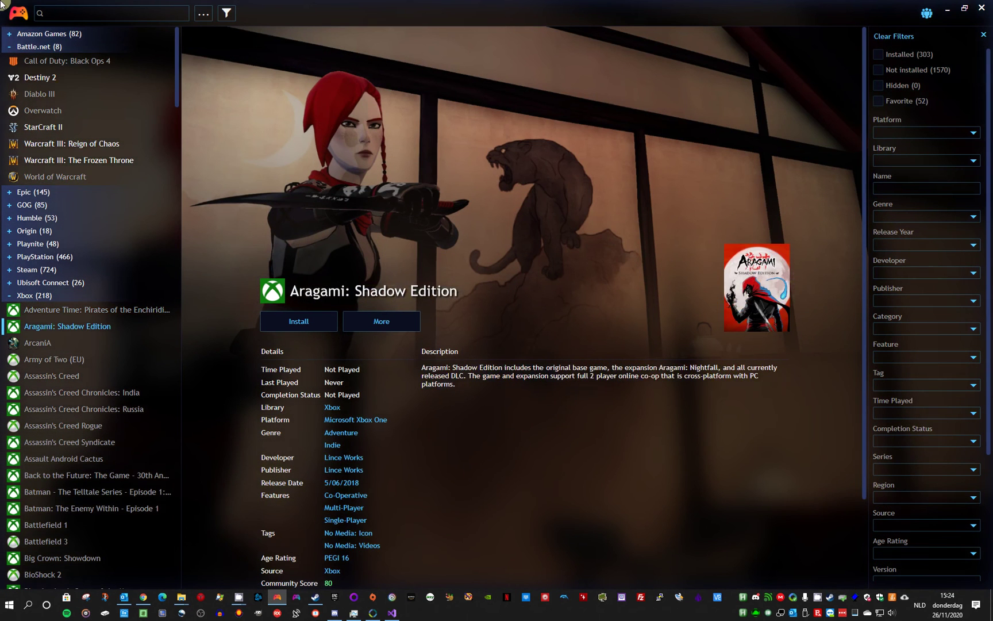
Show the Playnite Sounds music filename for Aragami: Shadow Edition and dismiss the message.
left_click(18, 12)
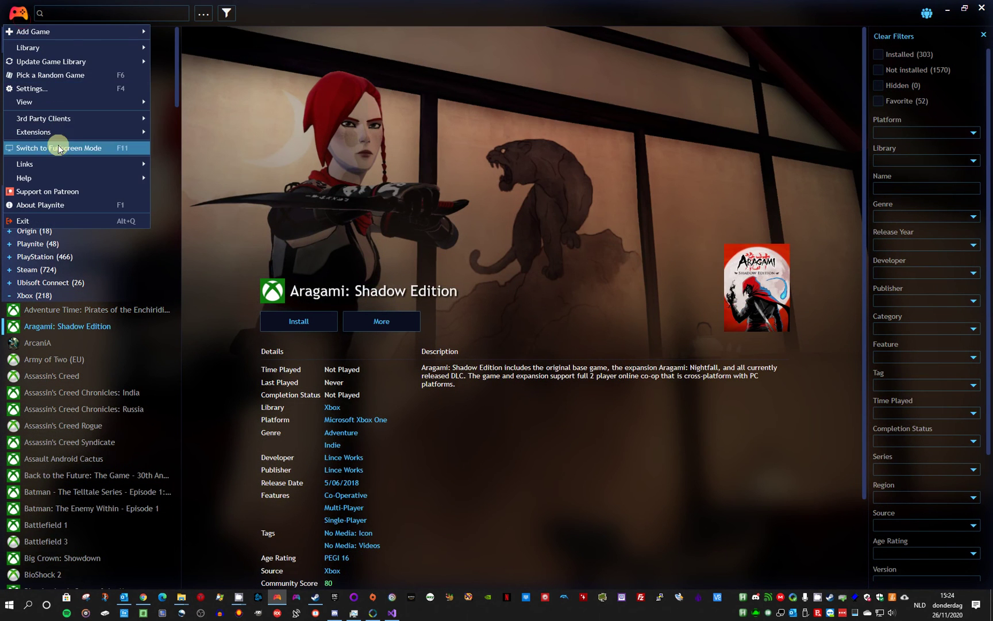
mouse_move(69, 132)
mouse_move(241, 163)
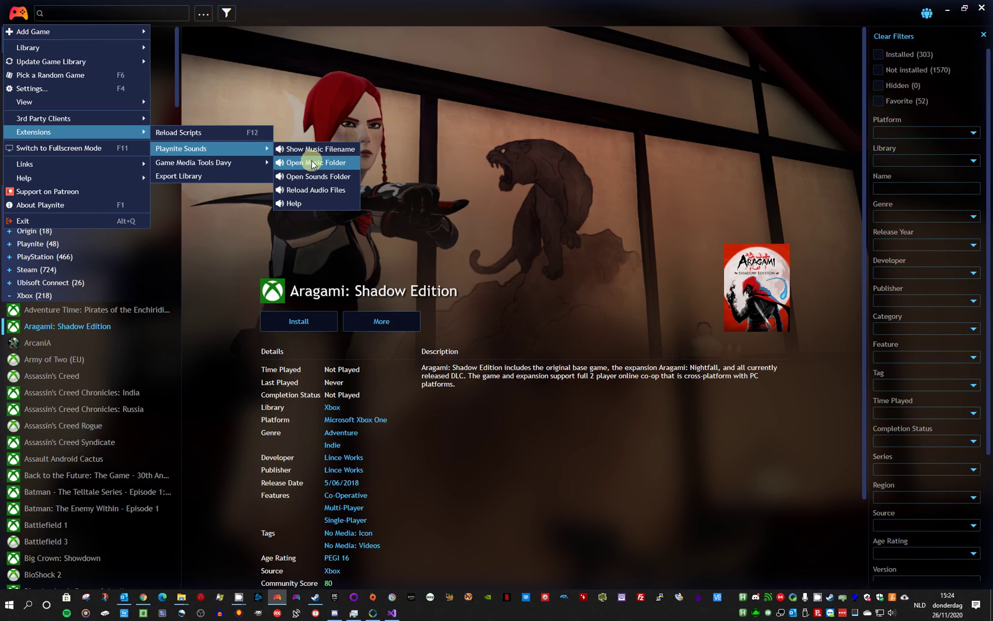
left_click(313, 151)
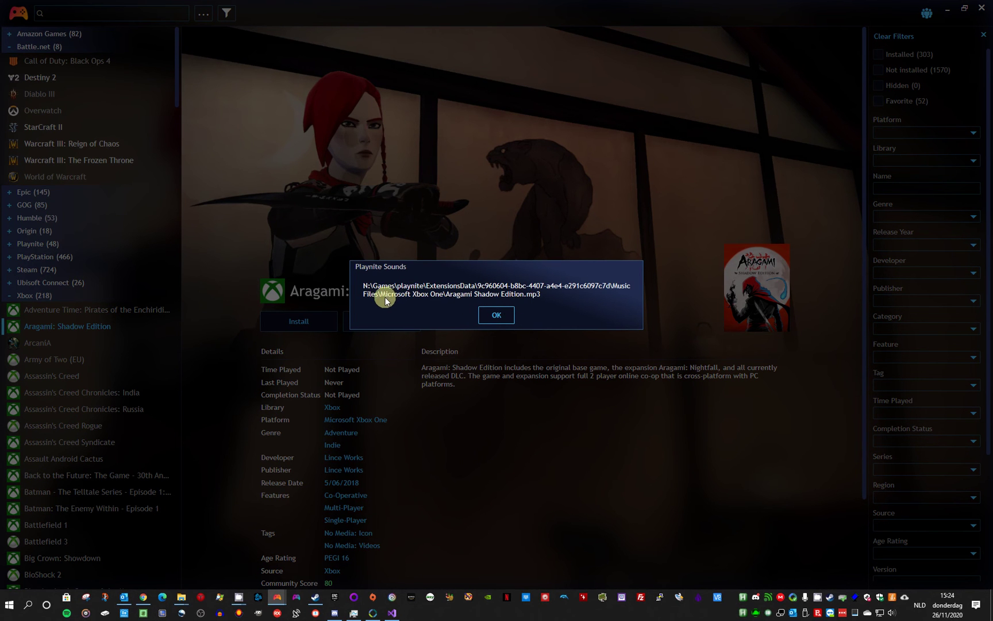
left_click(496, 314)
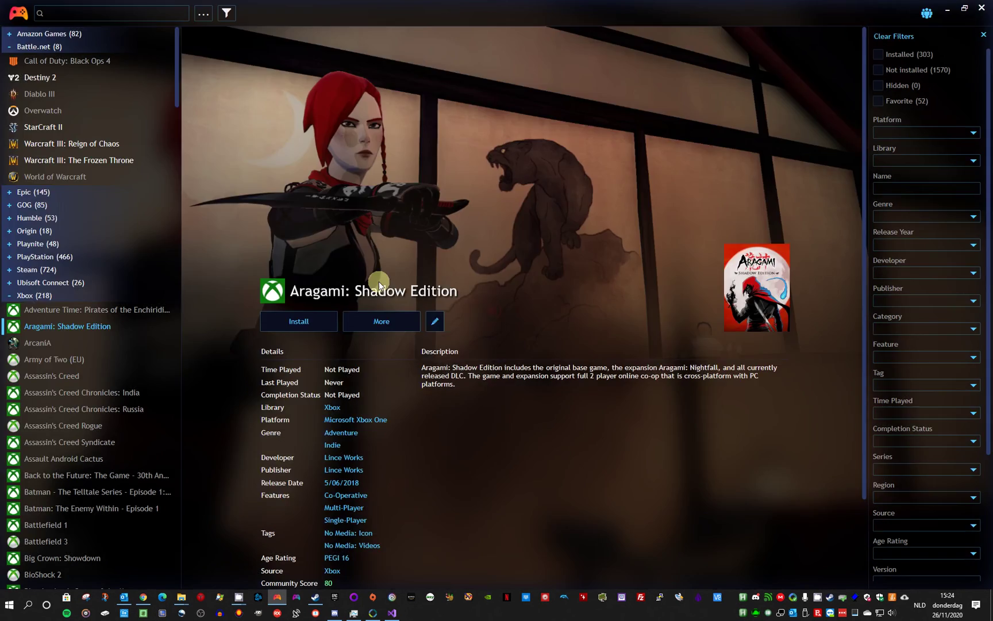
Open the Playnite Sounds music folder in File Explorer and look over its platform subfolders.
left_click(12, 19)
mouse_move(52, 132)
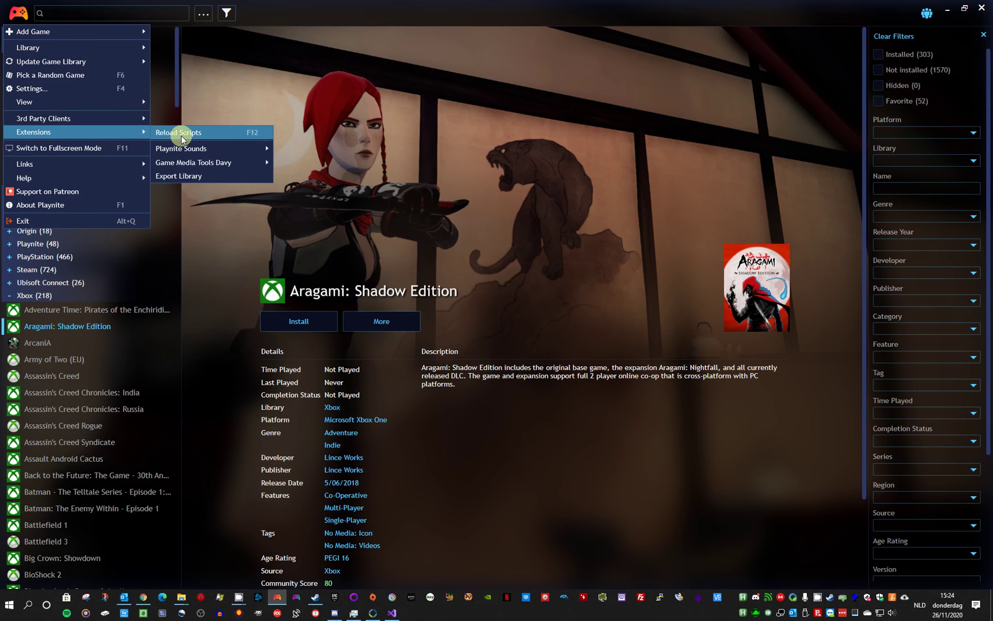
mouse_move(198, 157)
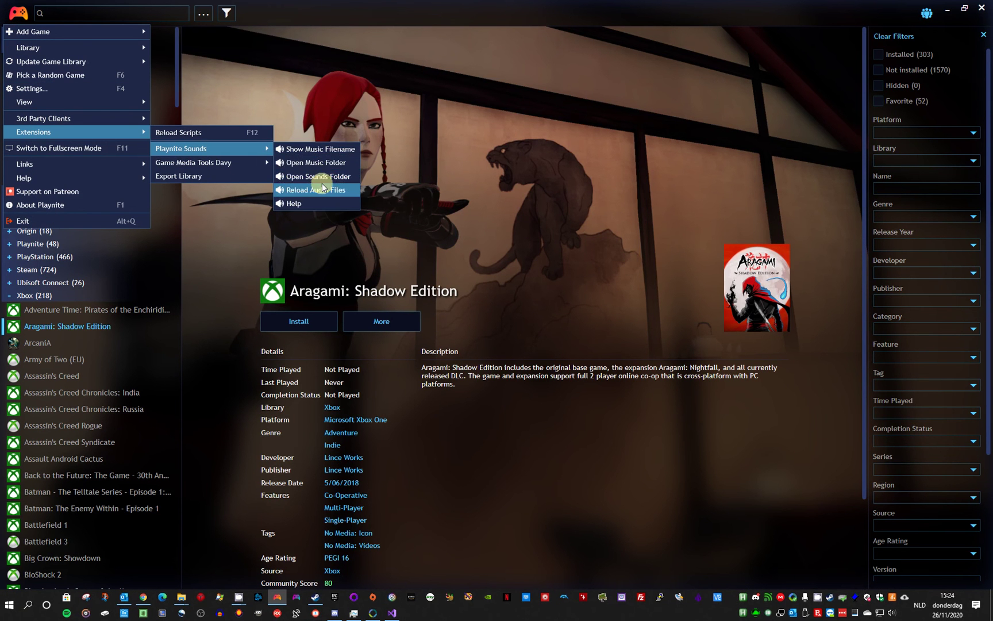
left_click(319, 167)
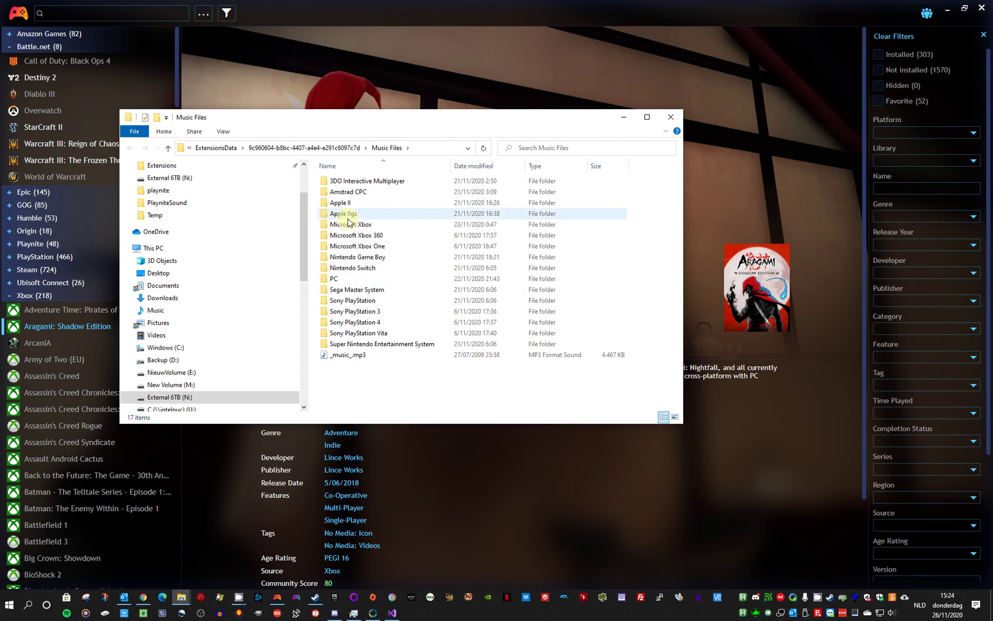
left_click(354, 238)
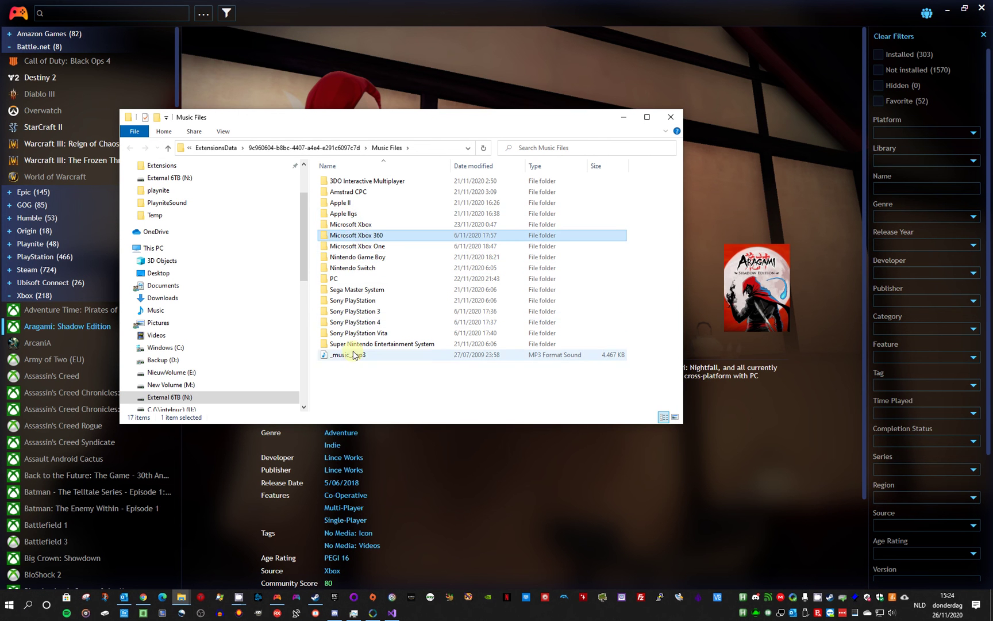
Open the PC platform's music folder and go through its default and per-game MP3 files.
double_click(334, 280)
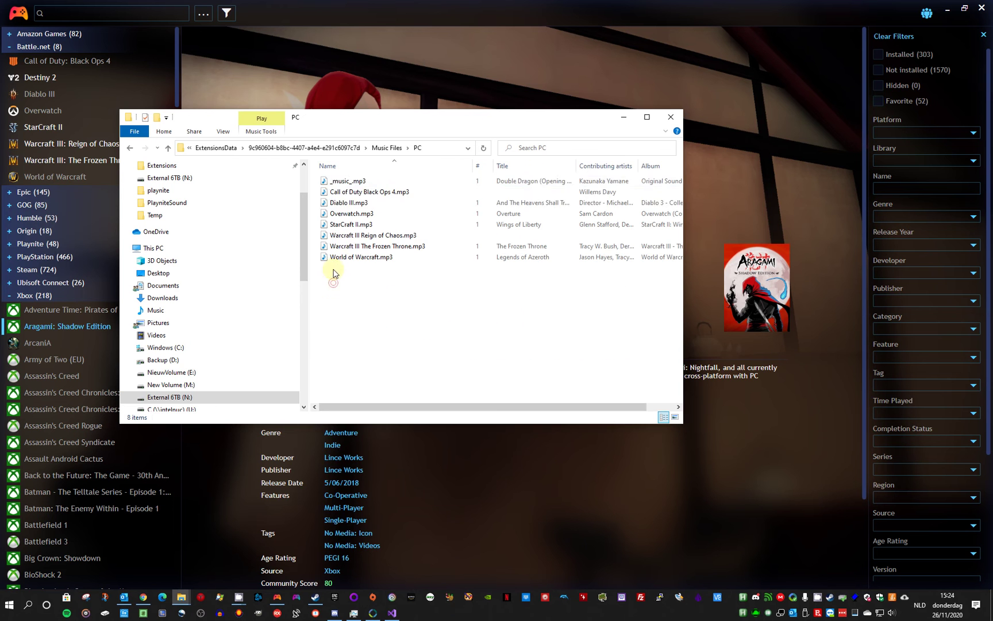
left_click(340, 182)
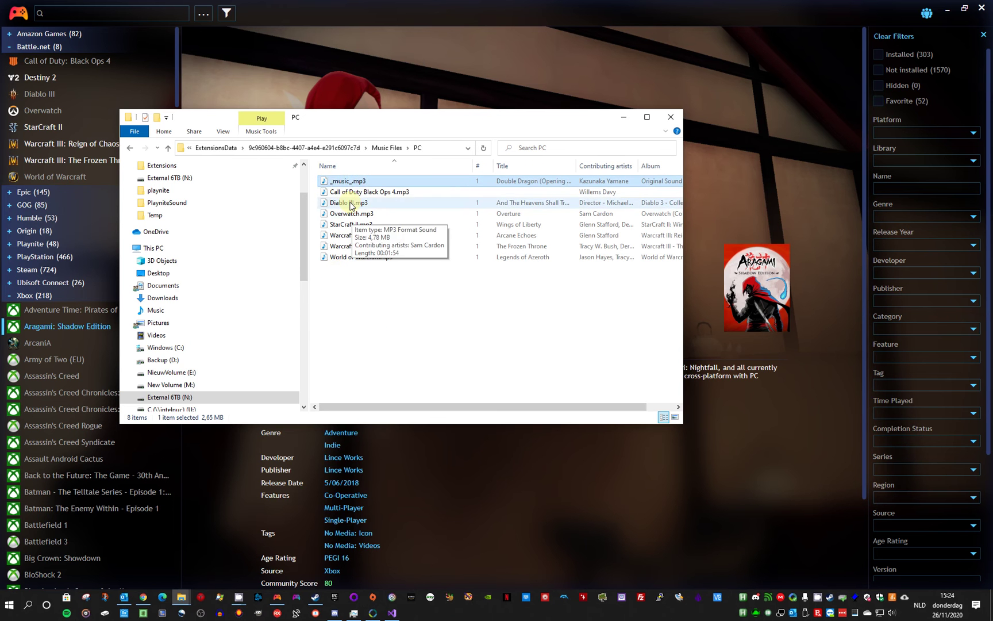
key("Down")
key("Down")
key("Down")
key("Down")
key("Down")
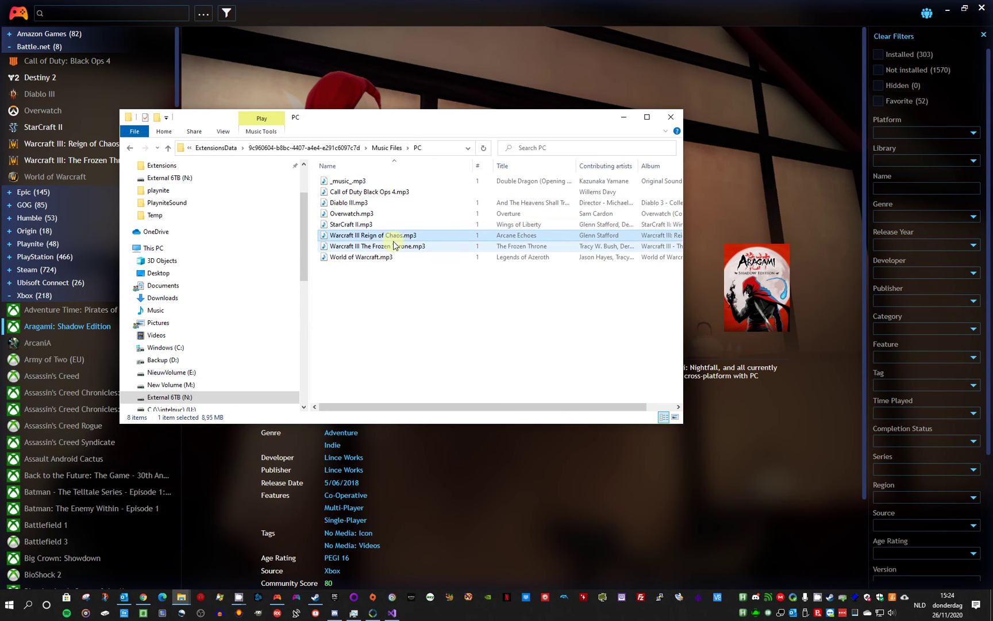
Return to the Music Files folder, locate the default _music_.mp3 file, and close File Explorer.
left_click(377, 148)
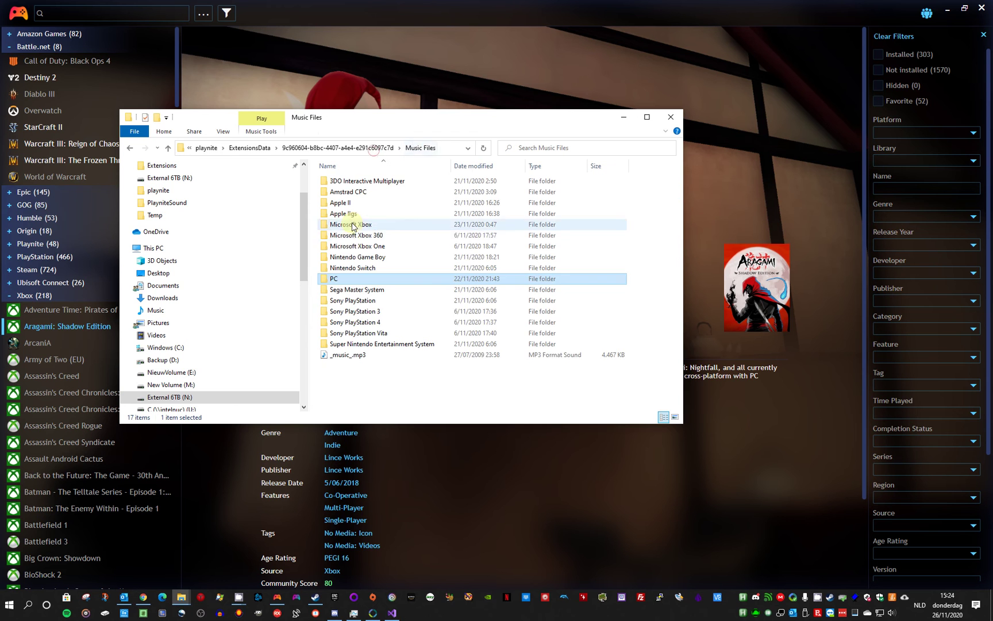
left_click(354, 355)
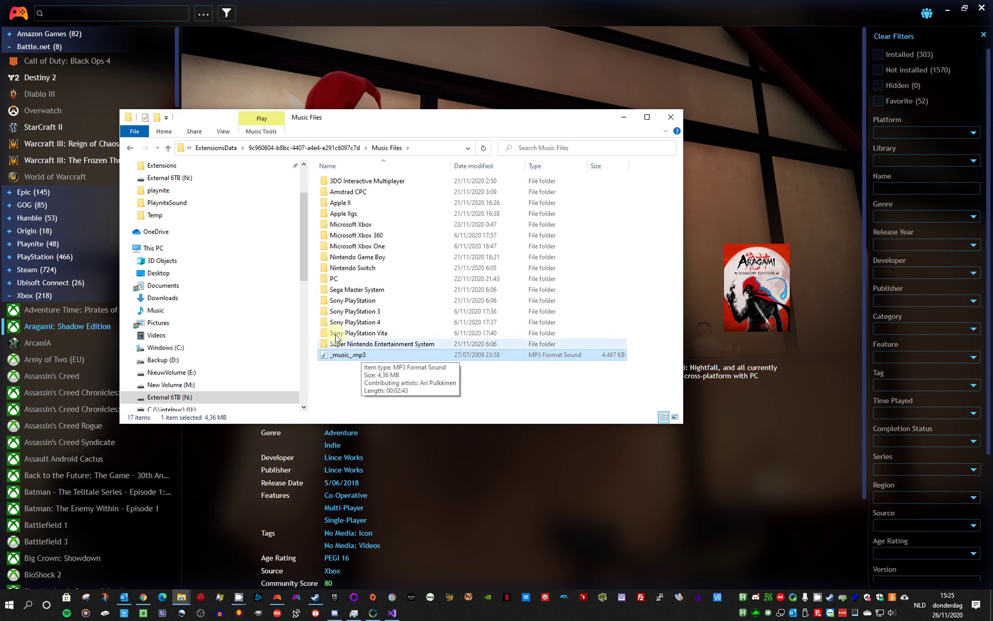
left_click(662, 119)
Select World of Warcraft, set the Playnite Sounds music volume to 100%, and save the settings.
left_click(57, 171)
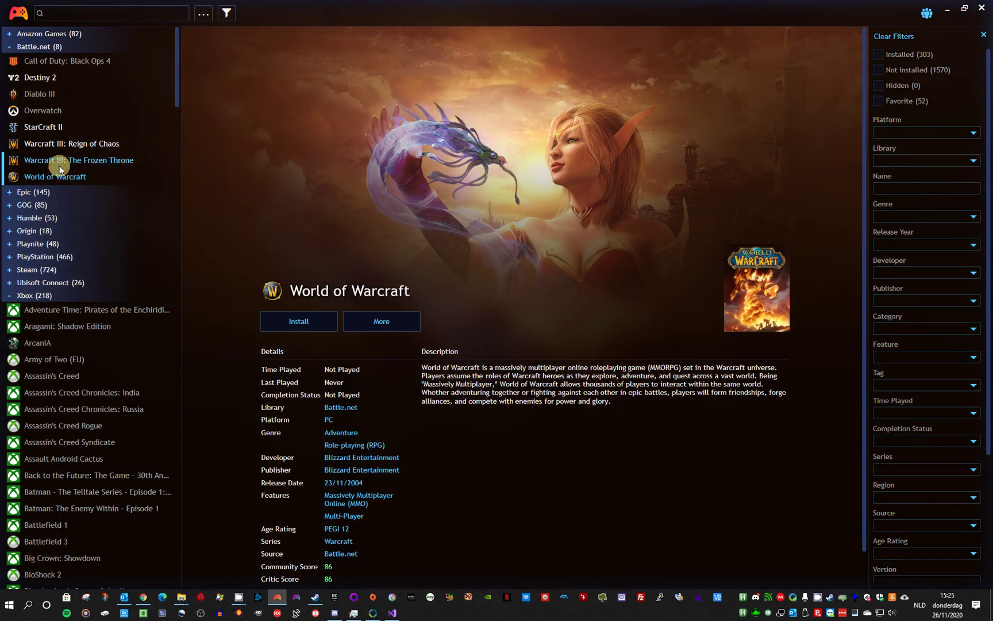
left_click(18, 13)
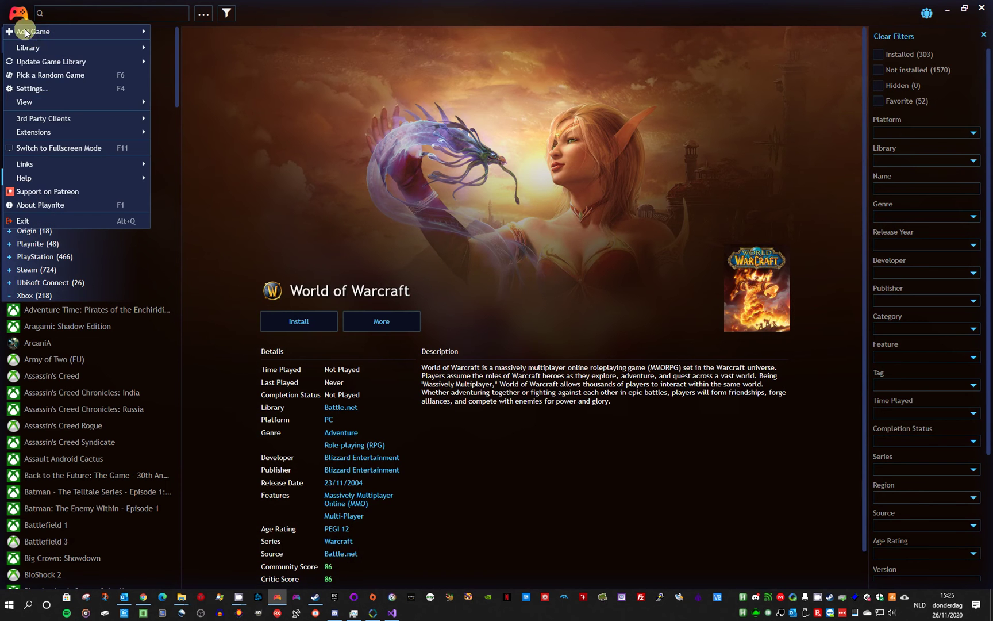
left_click(56, 89)
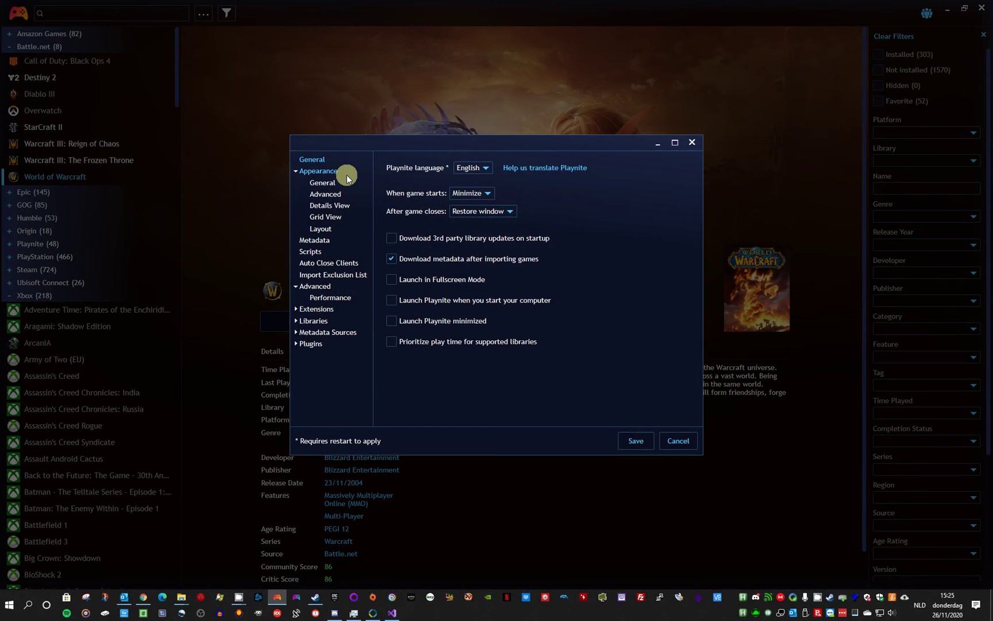
left_click(296, 343)
left_click(319, 354)
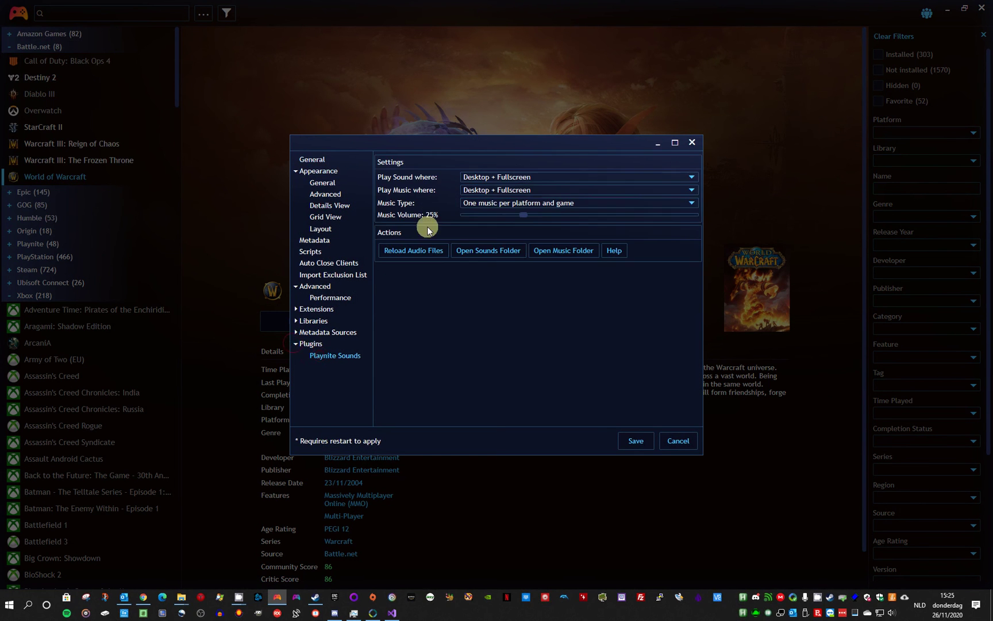
left_click_drag(528, 217, 505, 215)
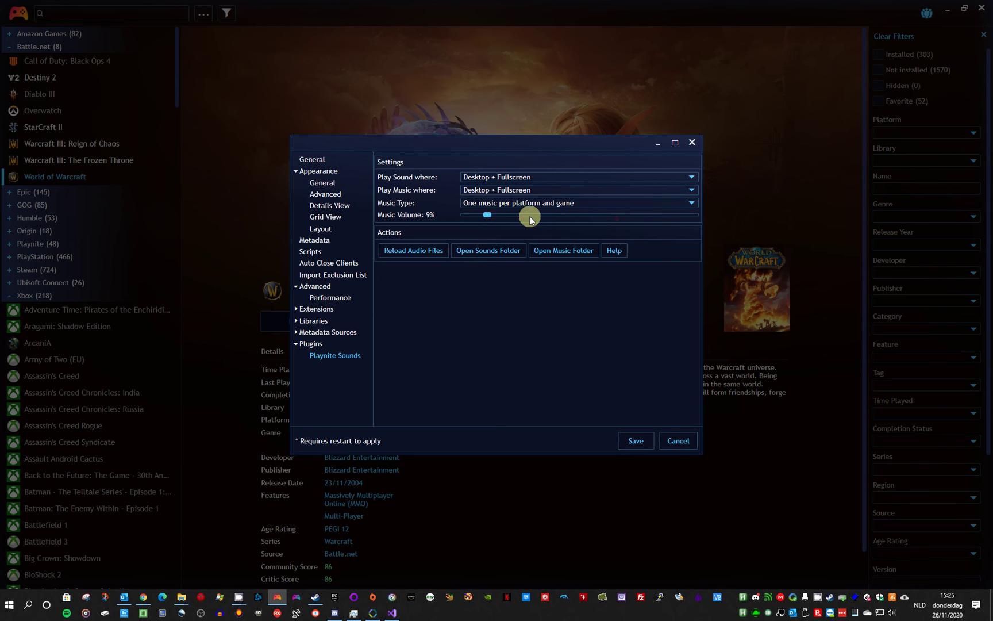
left_click_drag(488, 217, 689, 213)
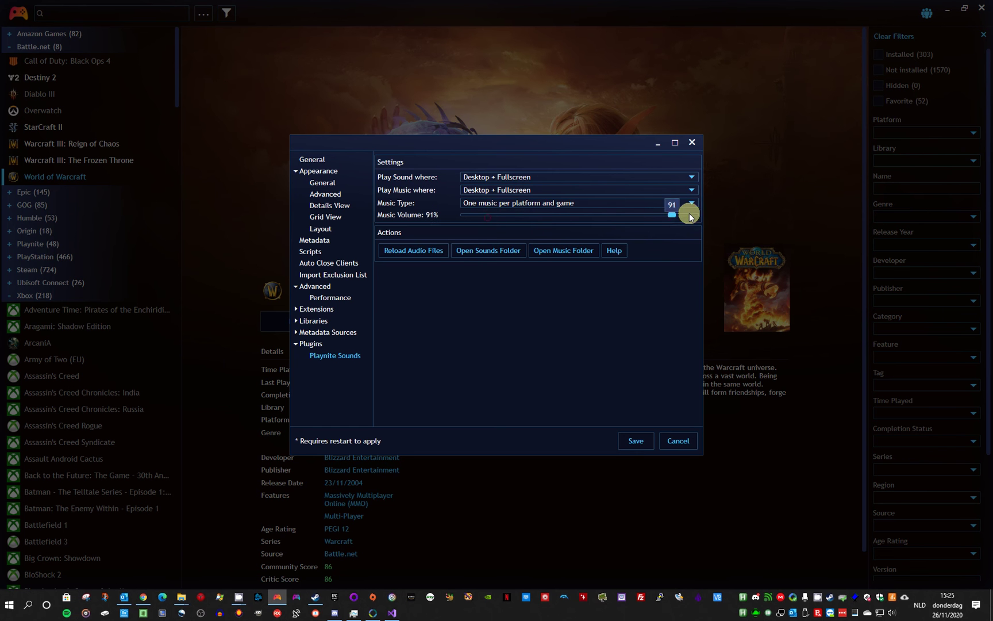
left_click(636, 438)
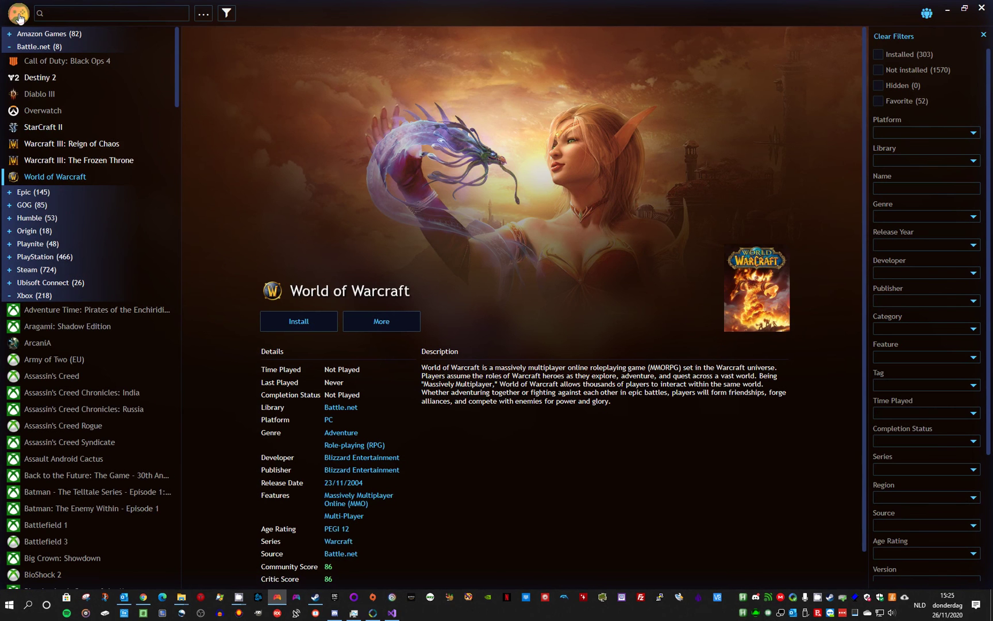
left_click(13, 12)
left_click(55, 87)
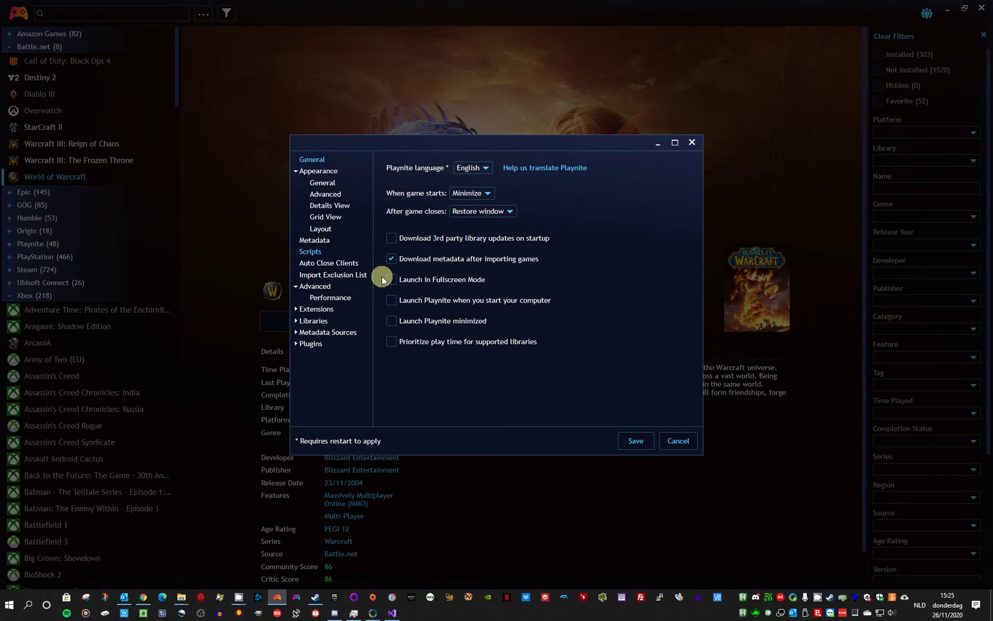
left_click(297, 342)
left_click(330, 356)
left_click_drag(694, 215, 402, 213)
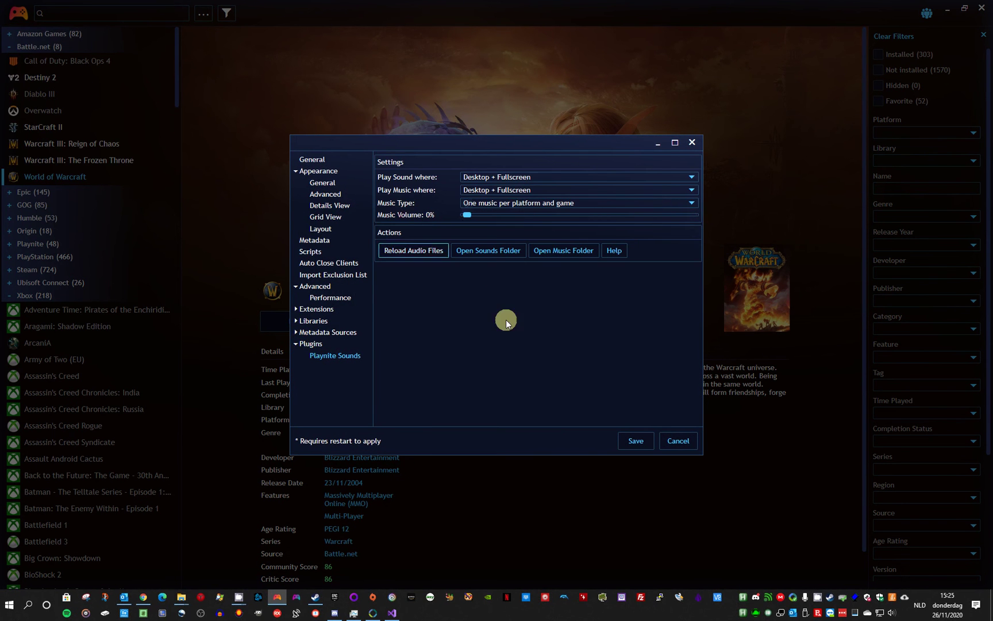
left_click(671, 440)
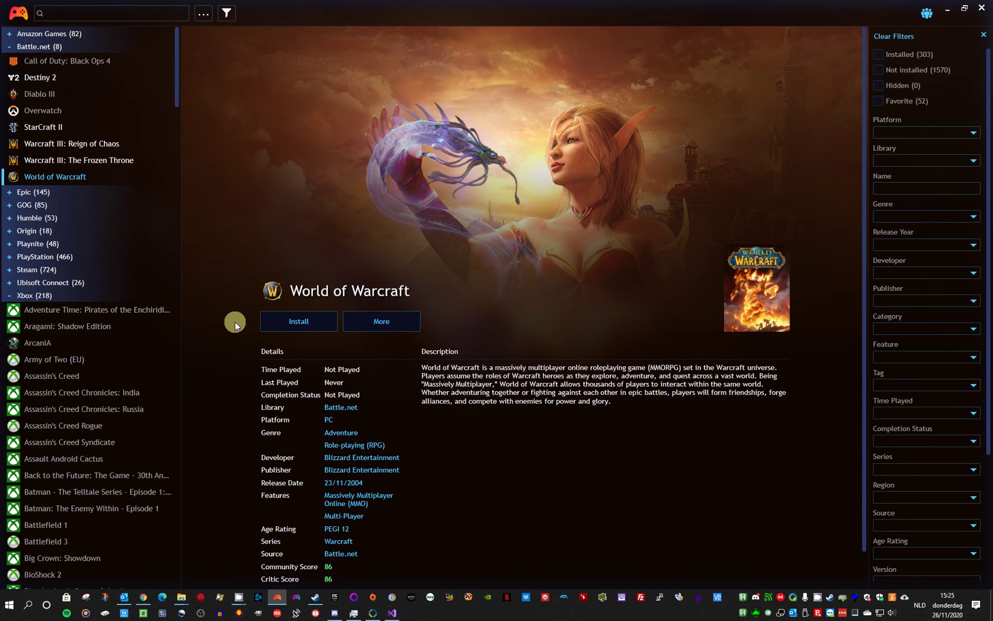
Select Warcraft III: Reign of Chaos, review the Playnite Sounds options for music playback mode and music type, and save the settings.
left_click(53, 143)
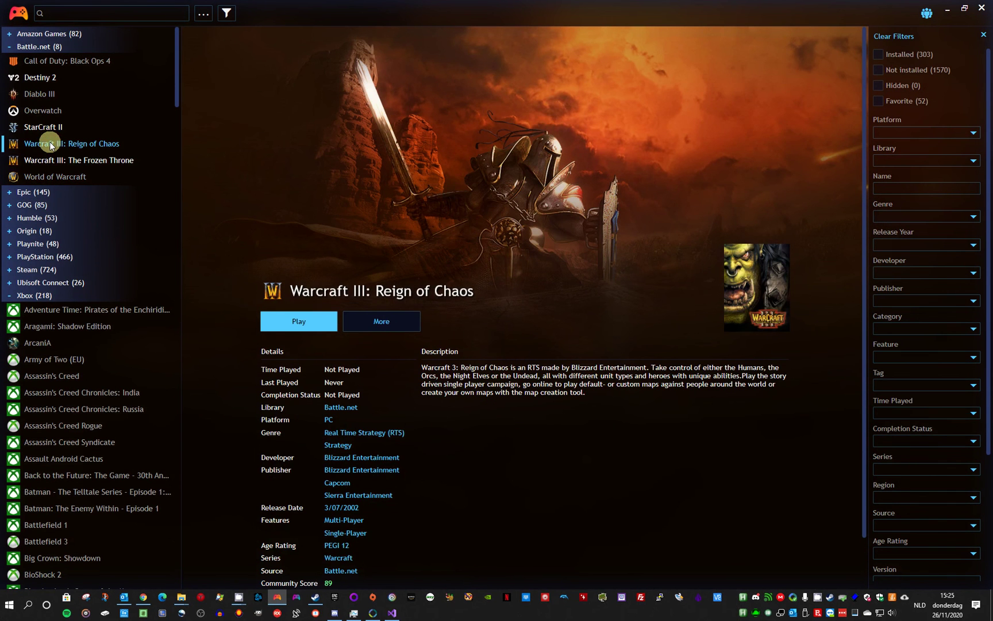
left_click(20, 13)
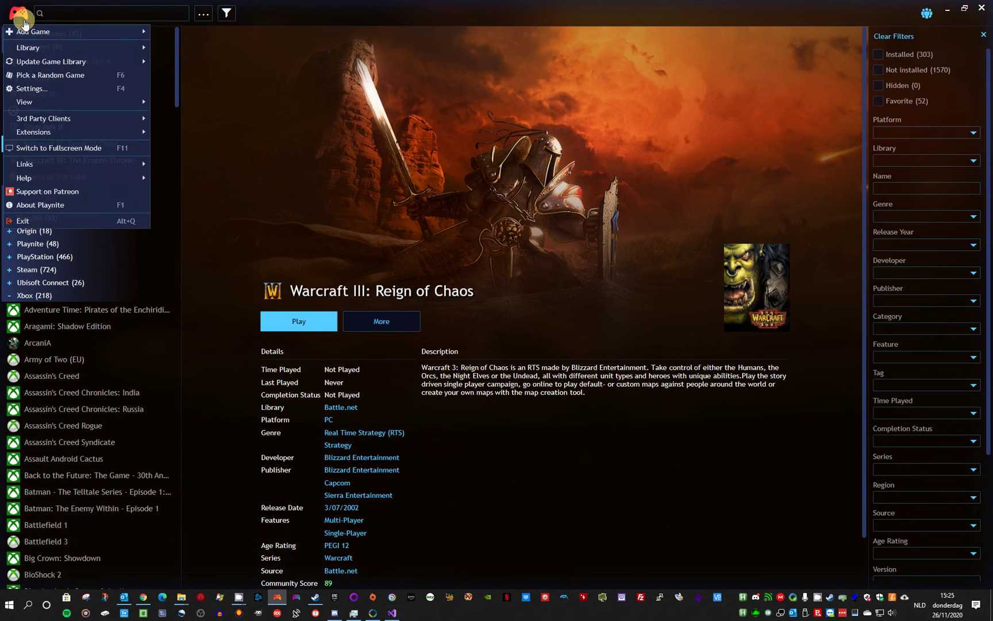
left_click(63, 93)
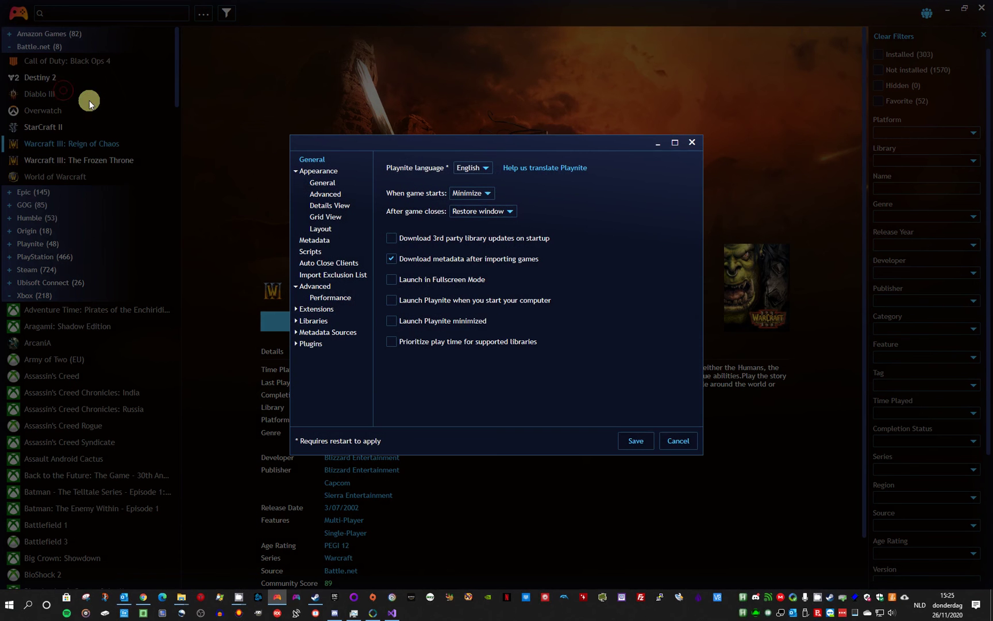
left_click(295, 343)
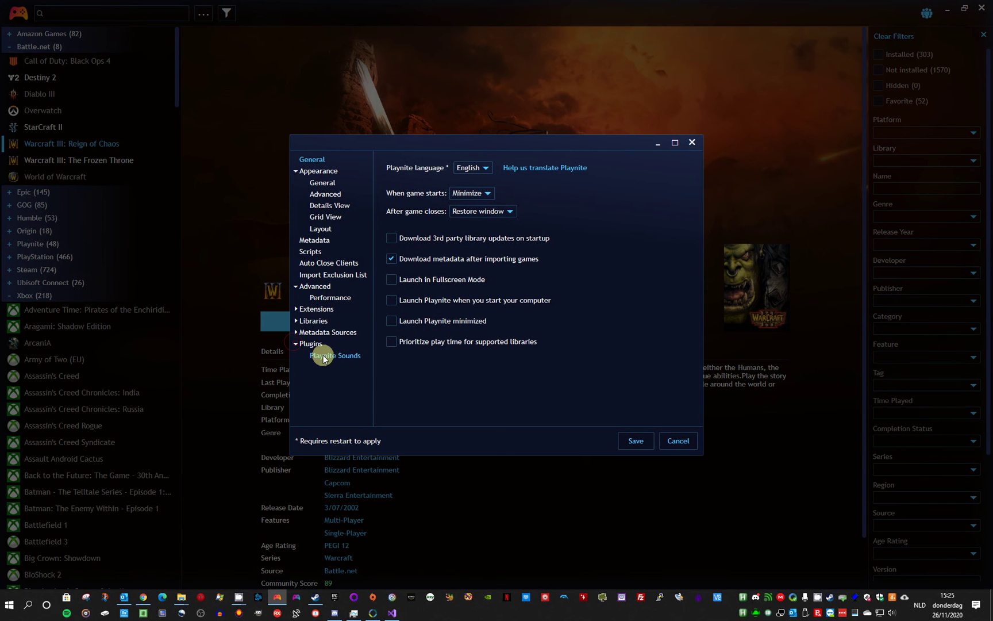
left_click(323, 355)
left_click(507, 192)
left_click(506, 191)
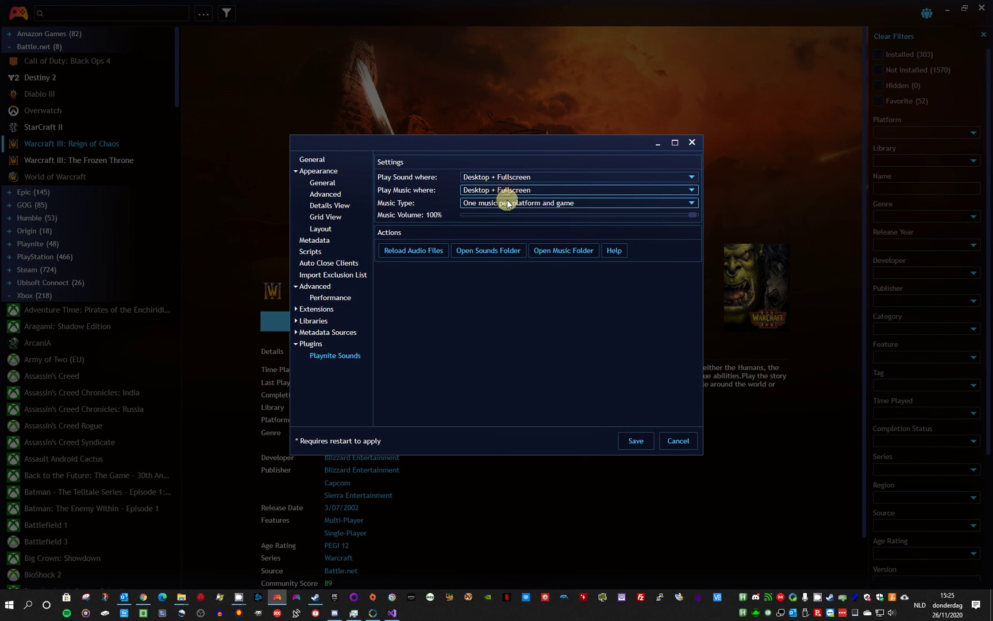
left_click(506, 203)
left_click(509, 217)
left_click(635, 440)
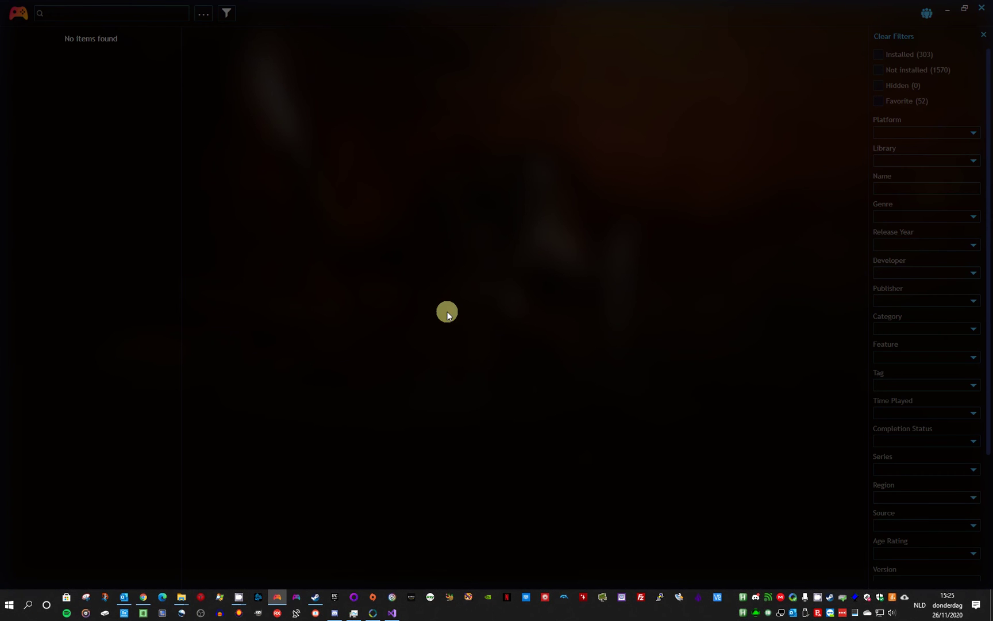
Switch to Playnite's fullscreen mode and bring its game grid to the foreground.
key("alt+Tab")
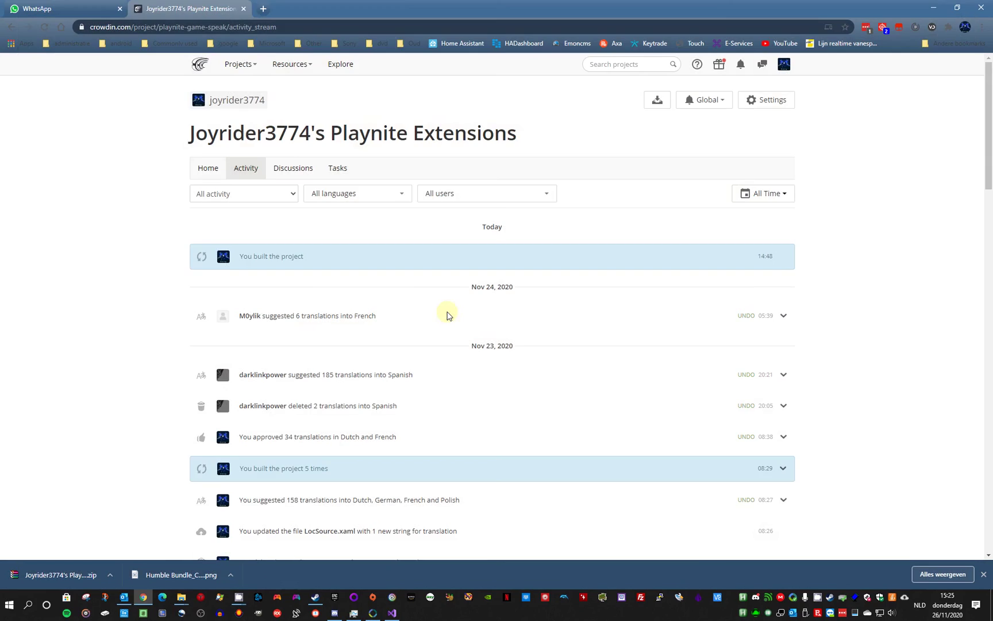
left_click(297, 599)
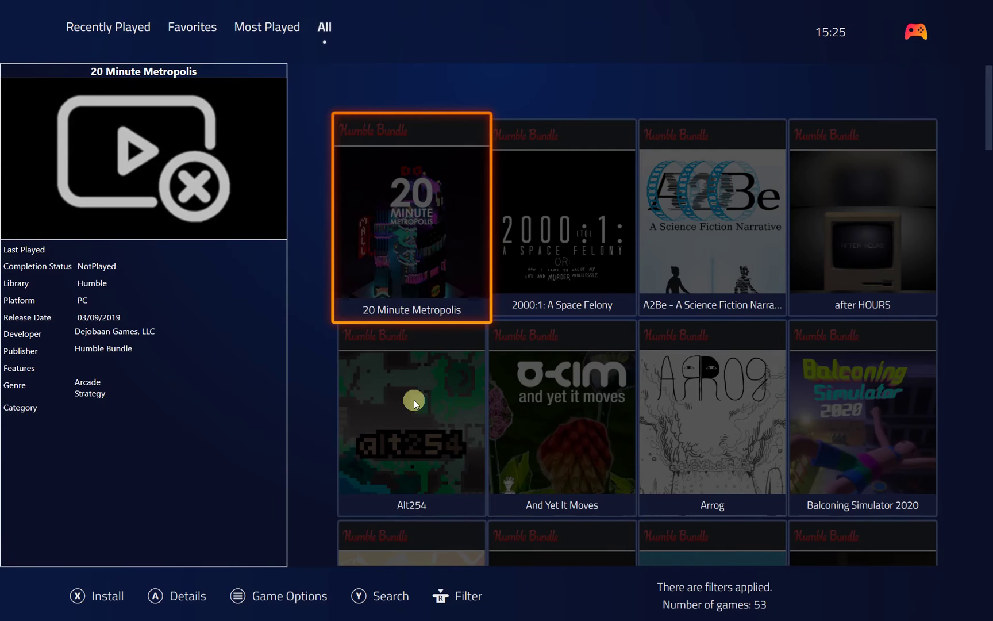
left_click(414, 399)
Browse the fullscreen game grid down past Hacknet and Roman Sands and back up through Space Routine, checking the sounds and music.
key("Up")
key("Down")
key("Down")
key("Down")
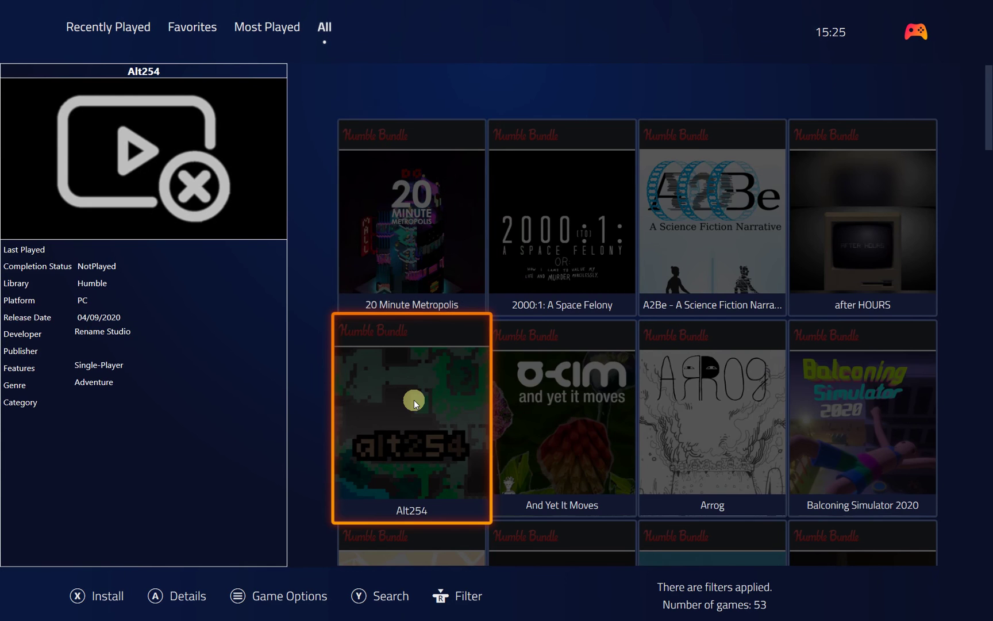
key("Down")
key("Down")
key("Down")
key("Down")
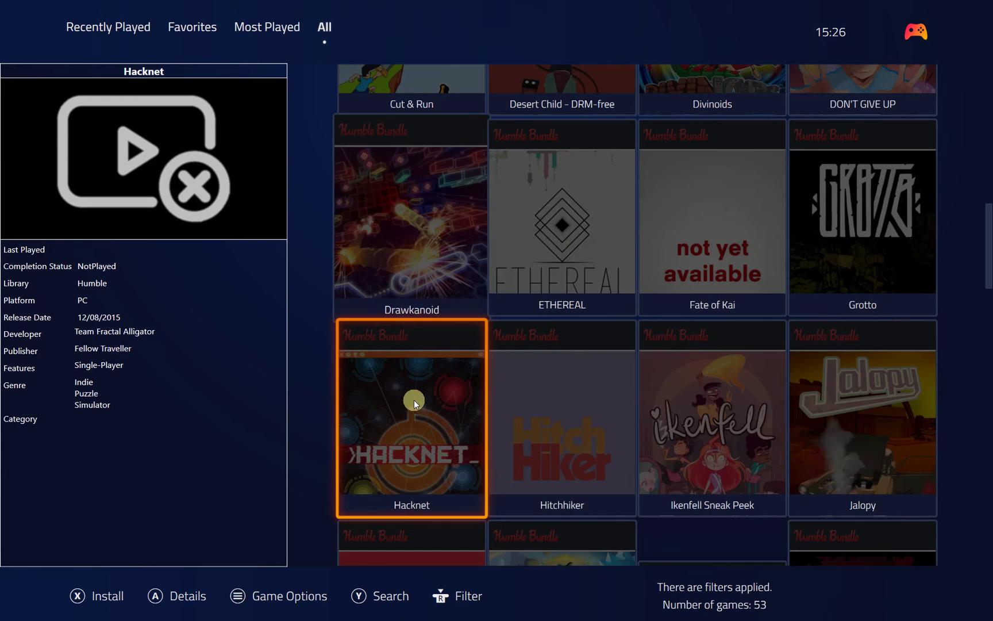
key("Down")
key("Down")
key("Down")
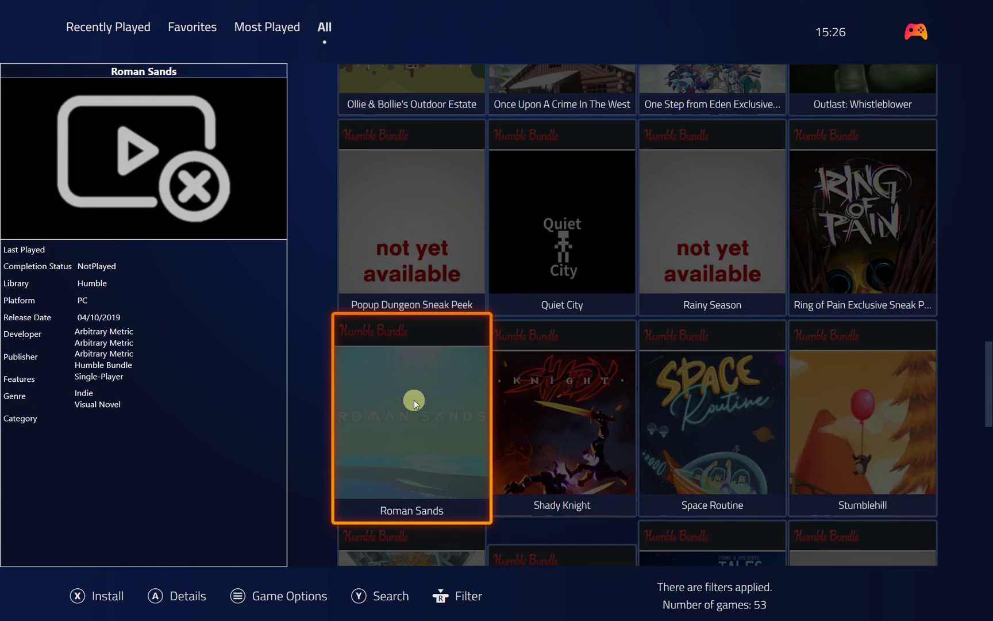
key("Right")
key("Right")
key("Up")
key("Up")
key("Up")
key("Up")
key("Up")
key("Up")
key("Up")
key("Up")
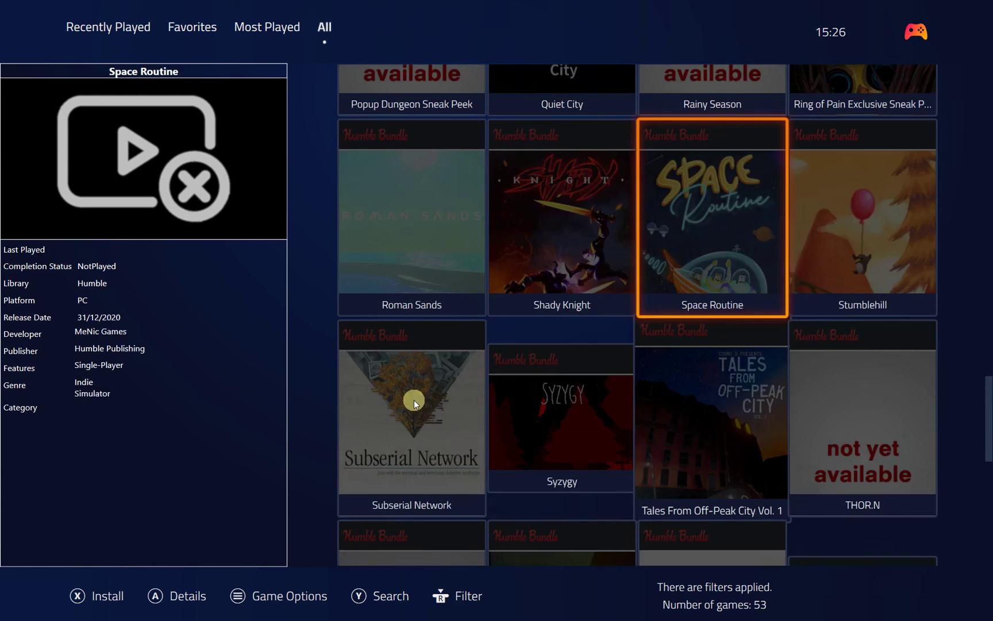
Browse the fullscreen game grid down to Zodiac XX, up to Alt254, and back to Hacknet, checking the sounds and music.
key("Down")
key("Down")
key("Down")
key("Down")
key("Down")
key("Down")
key("Down")
key("Down")
key("Down")
key("Down")
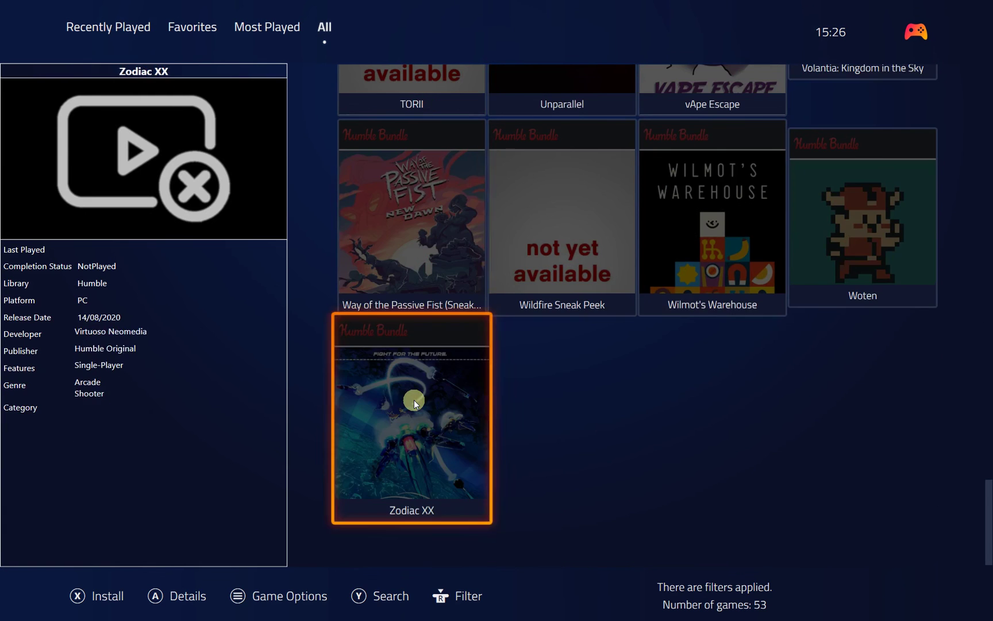
key("Up")
key("Up")
key("Up")
key("Up")
key("Up")
key("Up")
key("Up")
key("Up")
key("Up")
key("Up")
key("Up")
key("Up")
key("Up")
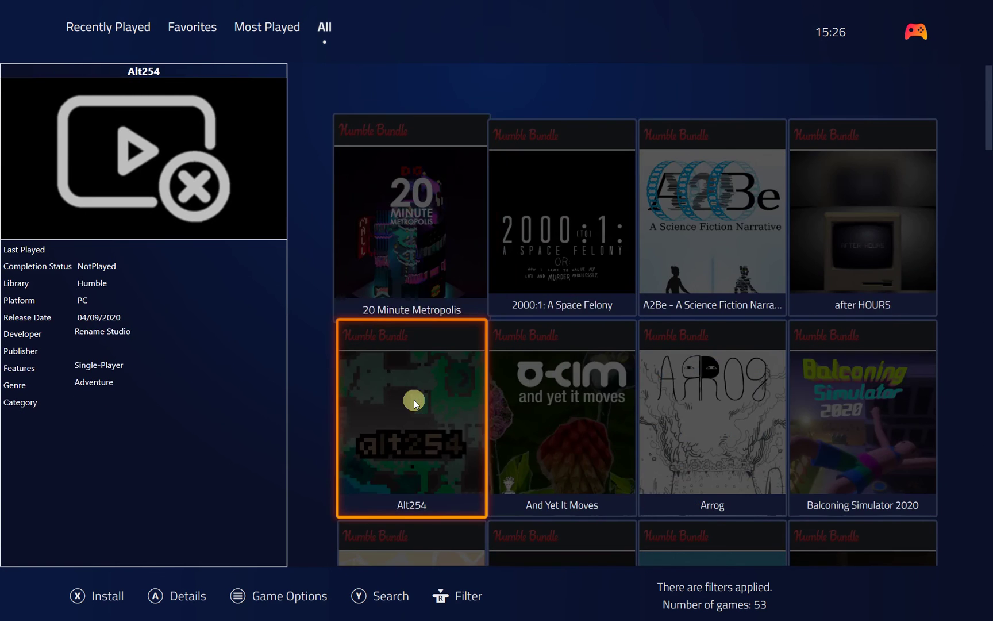
key("Down")
key("Down")
key("Down")
key("Down")
key("Down")
key("Down")
key("Down")
key("Down")
key("Down")
key("Down")
key("Down")
key("Down")
key("Down")
key("Up")
key("Up")
key("Up")
key("Up")
key("Up")
key("Up")
key("Up")
key("Up")
key("Up")
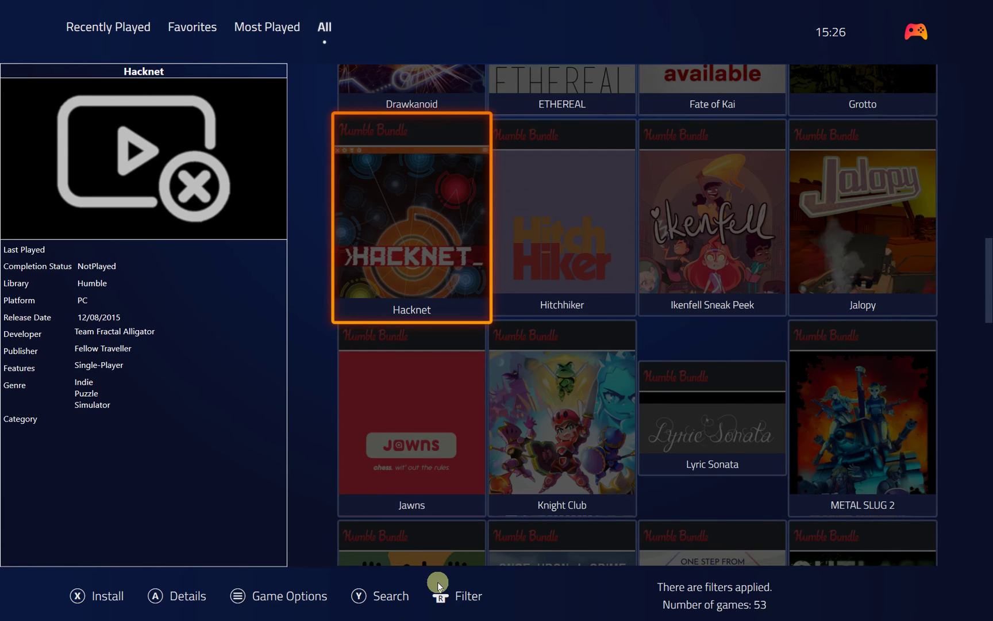
Exit Playnite from fullscreen mode and start it again in desktop mode.
left_click(922, 33)
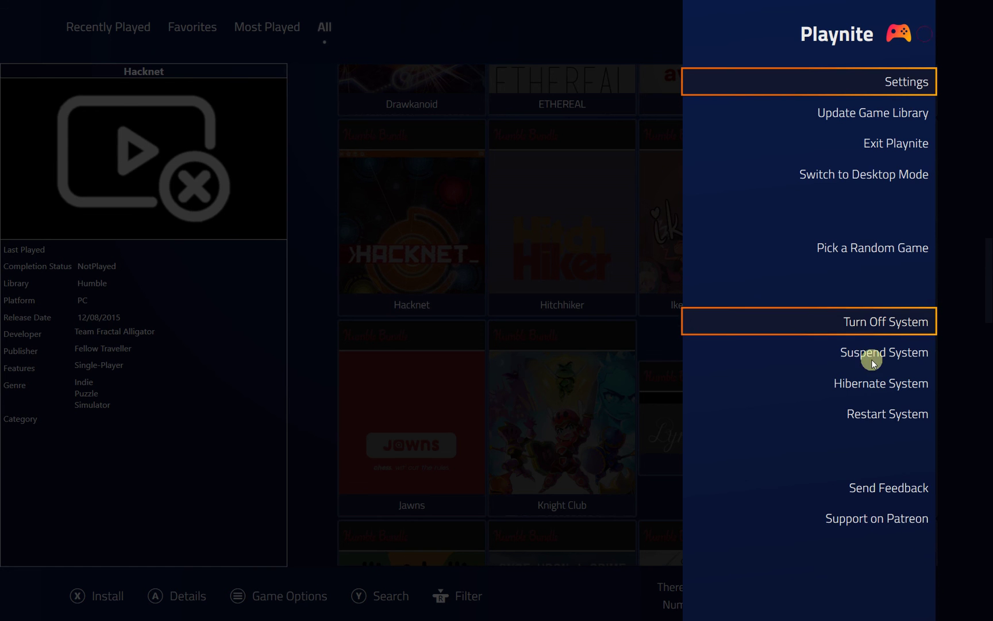
left_click(904, 148)
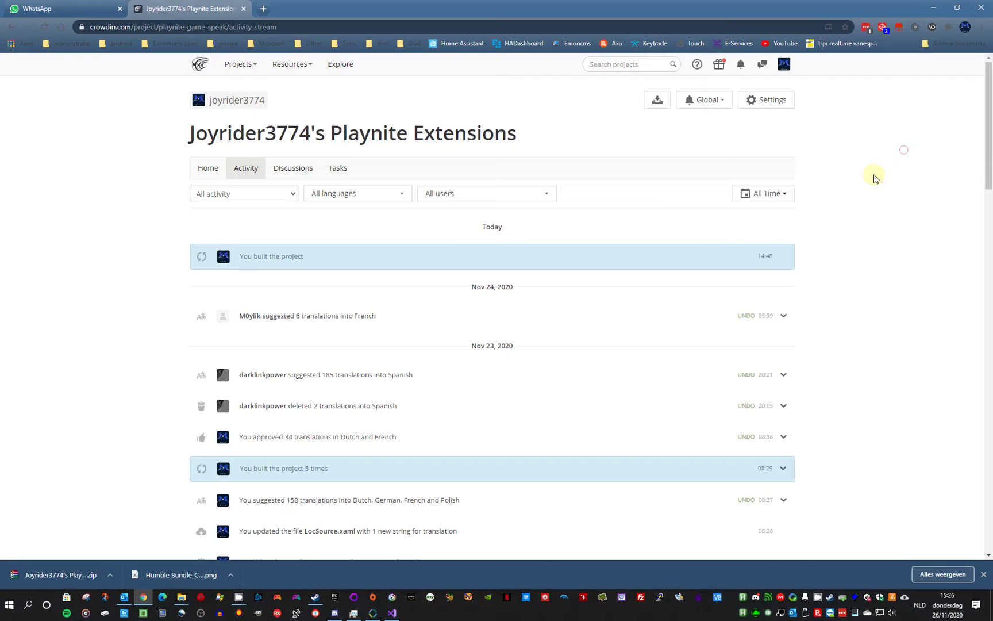
left_click(277, 598)
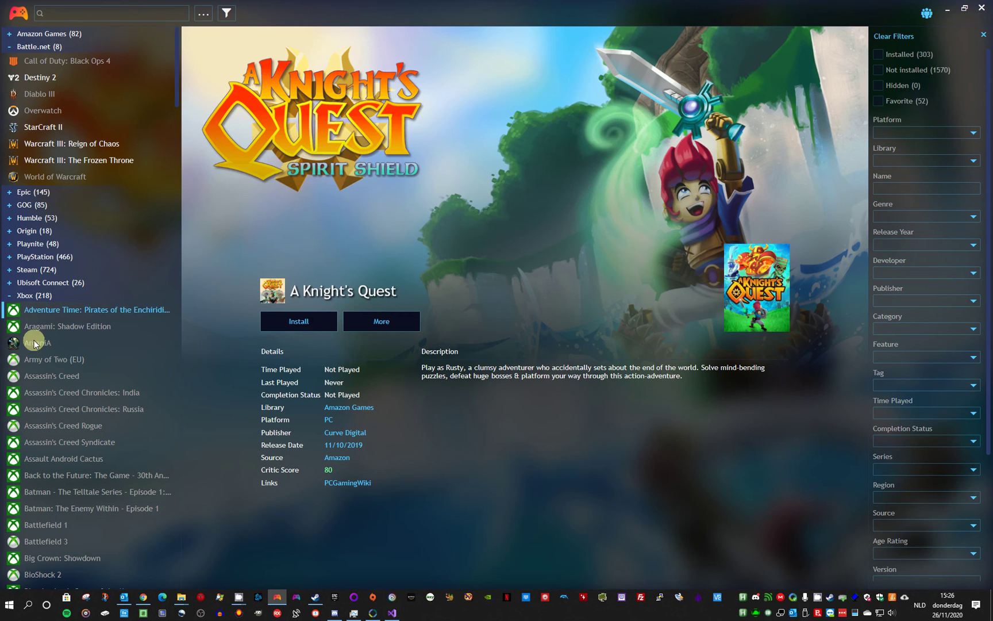
Filter the library by "a shor", select A Short Hike under Steam, and launch the game.
left_click(76, 19)
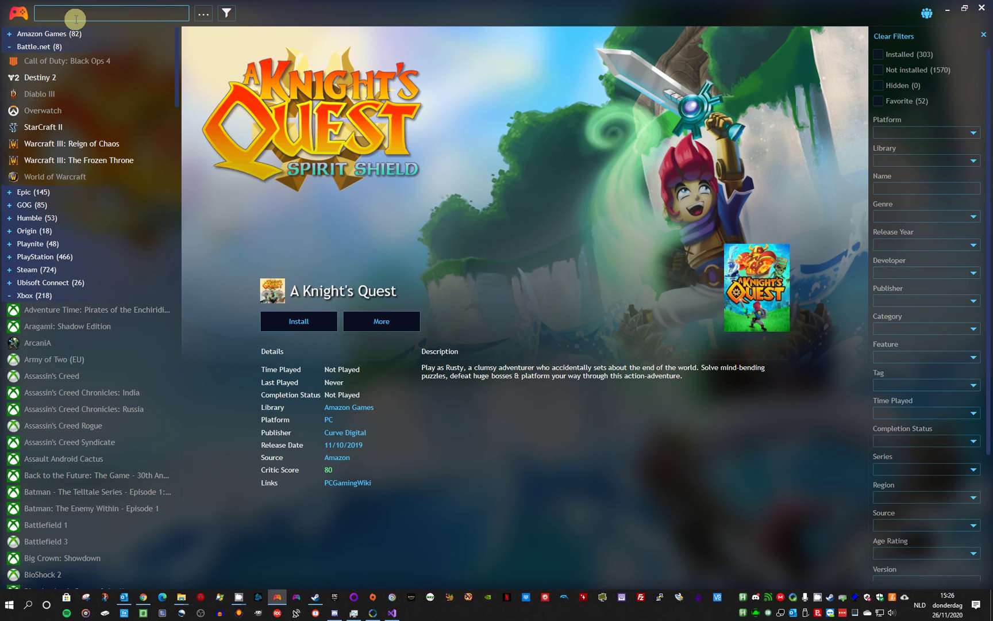
type("a shor")
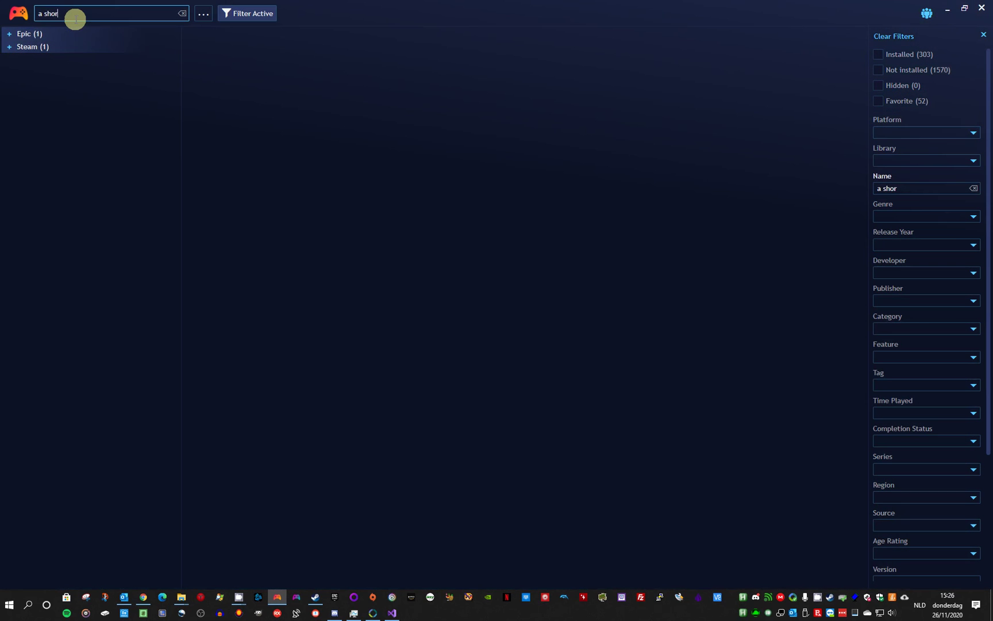
left_click(8, 48)
left_click(44, 61)
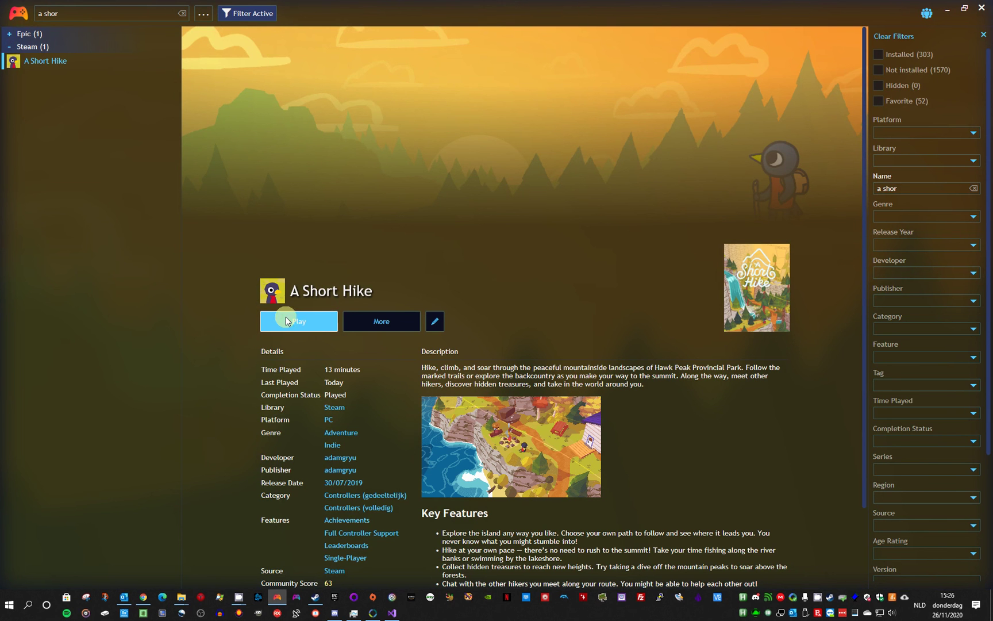
left_click(286, 320)
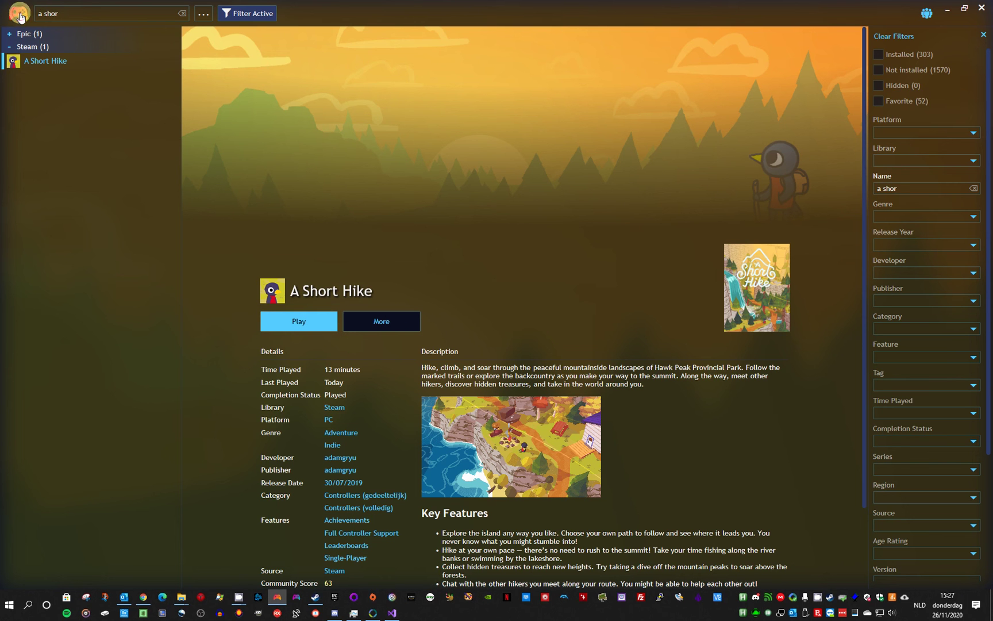
Open the Playnite Sounds plugin settings and review the options for where music plays and for the music type.
left_click(22, 19)
left_click(127, 73)
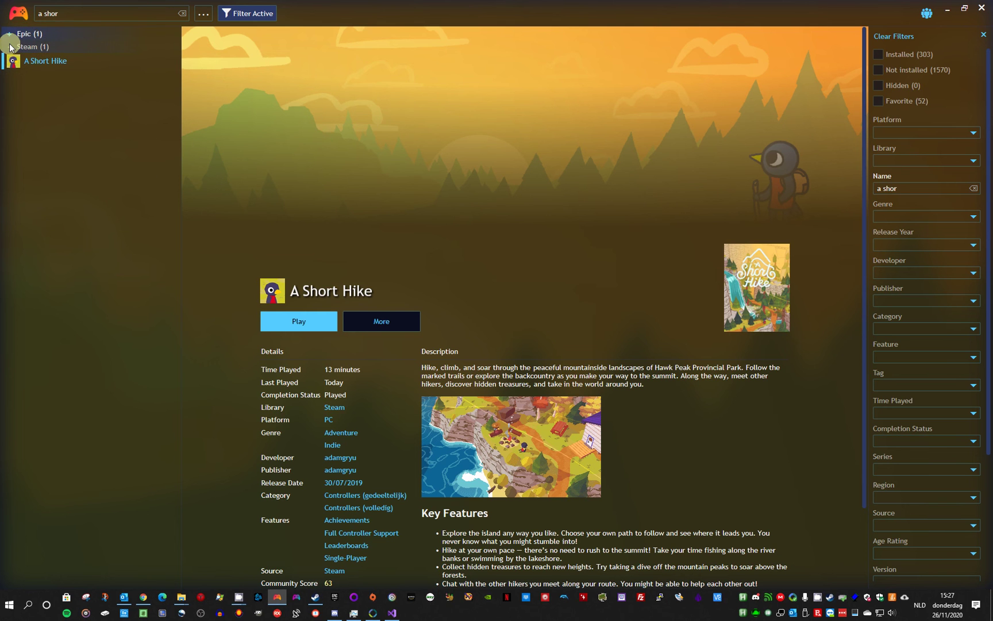
left_click(17, 16)
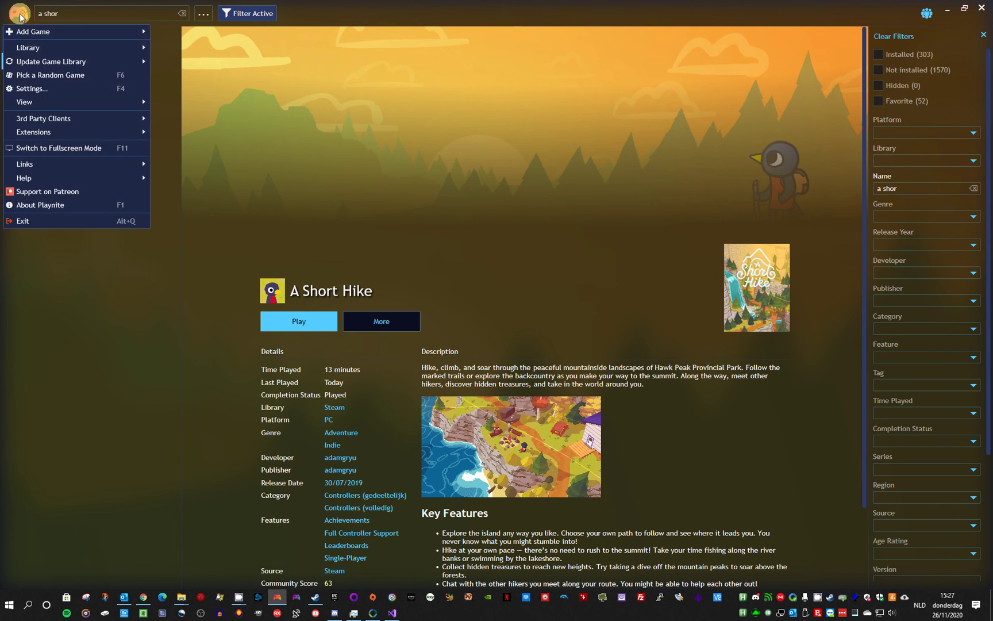
left_click(68, 91)
left_click(294, 345)
left_click(324, 355)
left_click(503, 192)
left_click(503, 195)
left_click(489, 203)
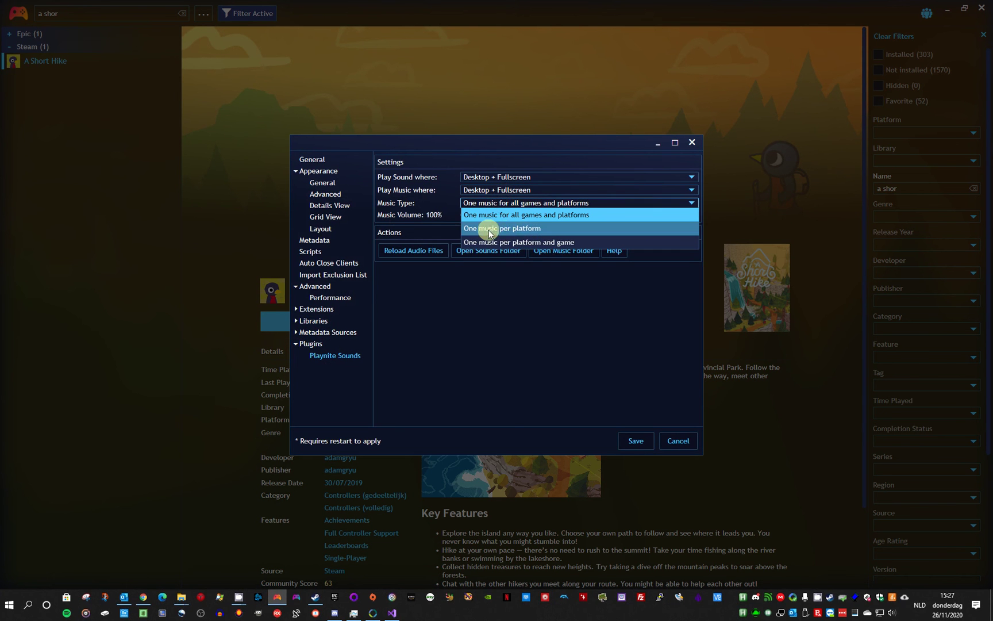
Set where music plays to Never, and restore it to Desktop + Fullscreen.
left_click(512, 192)
left_click(515, 194)
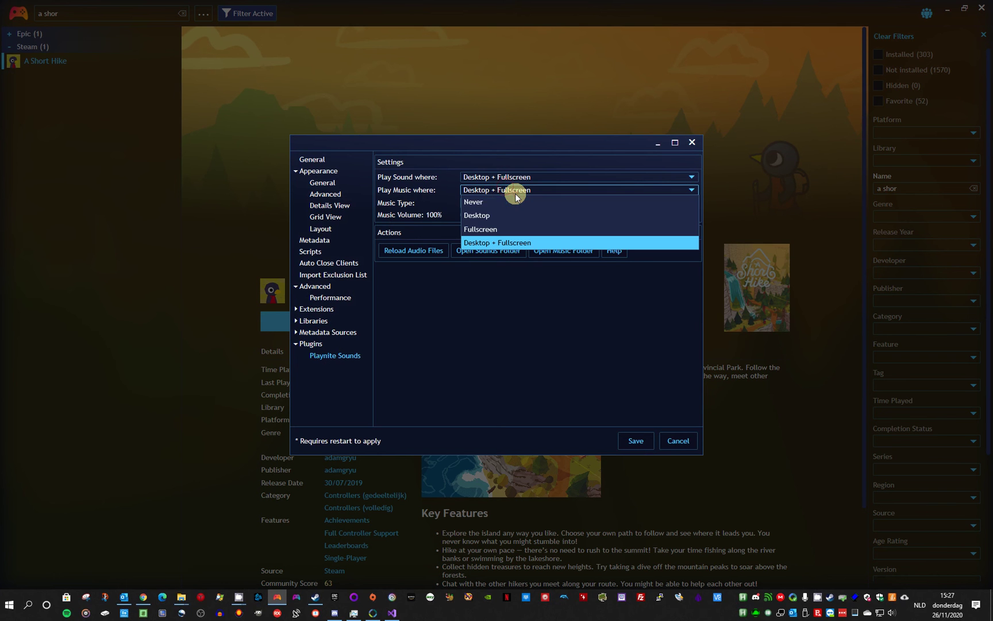
left_click(483, 207)
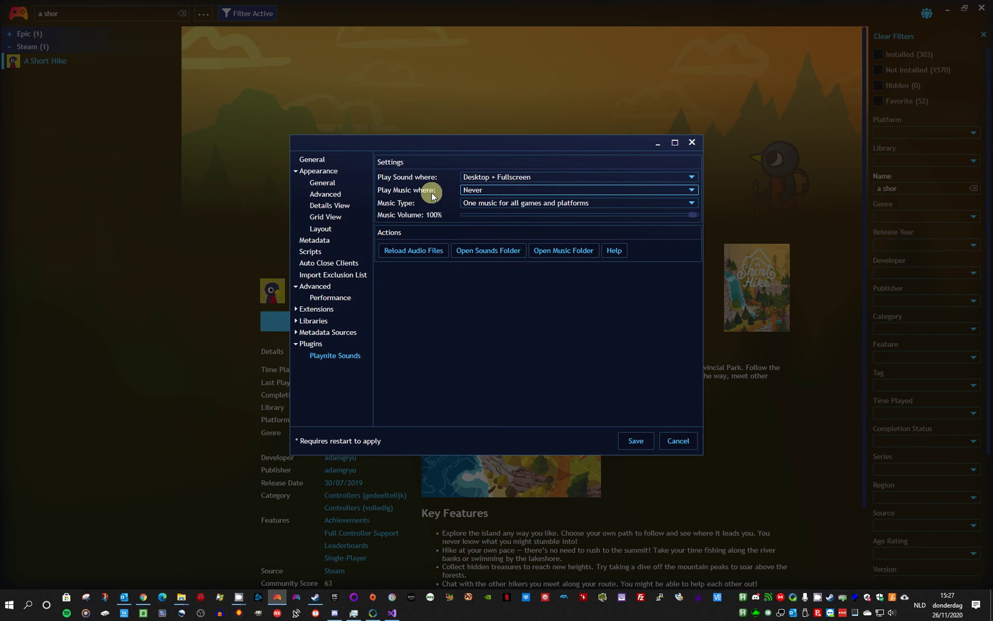
left_click(462, 193)
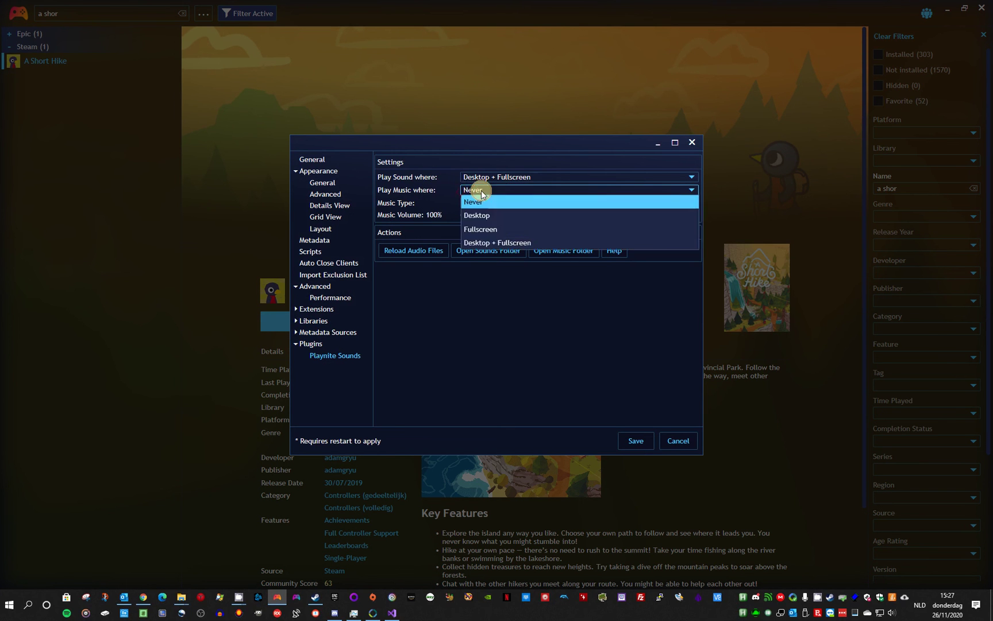
left_click(492, 245)
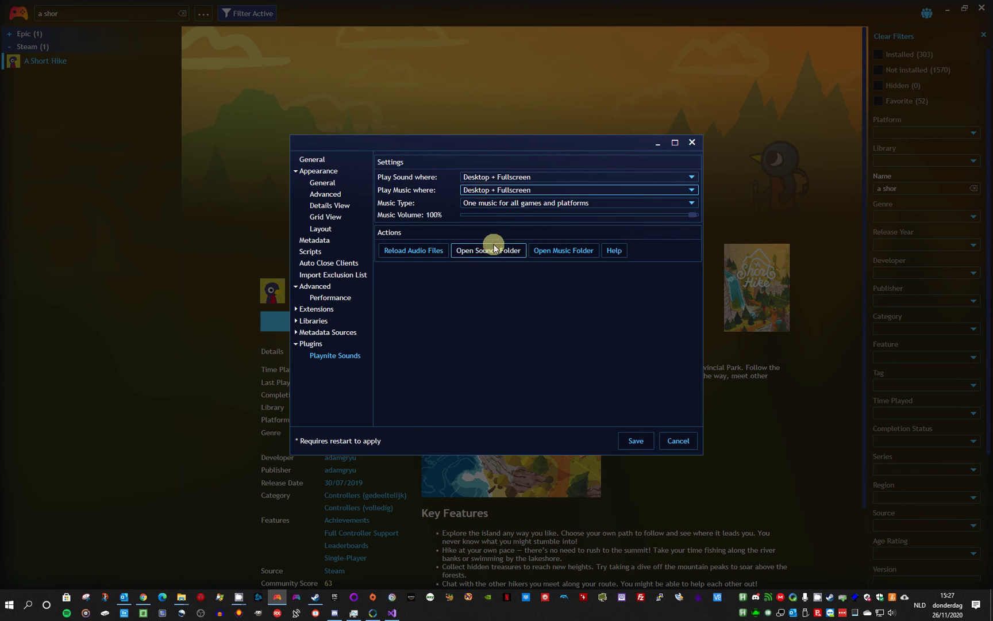
Check the music type choices again and save the Playnite Sounds settings.
left_click(514, 203)
left_click(515, 202)
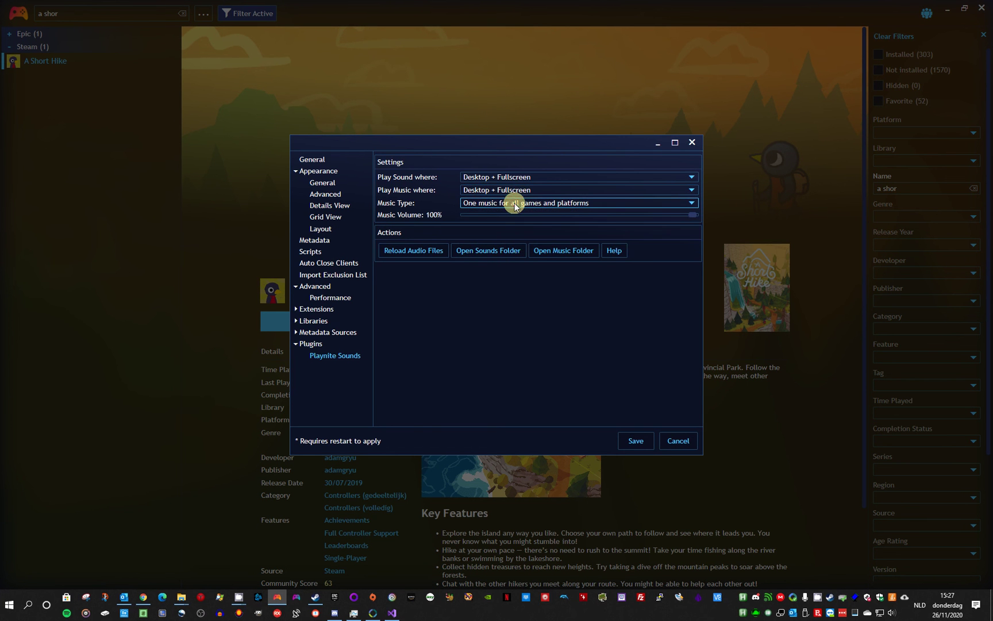
left_click(641, 441)
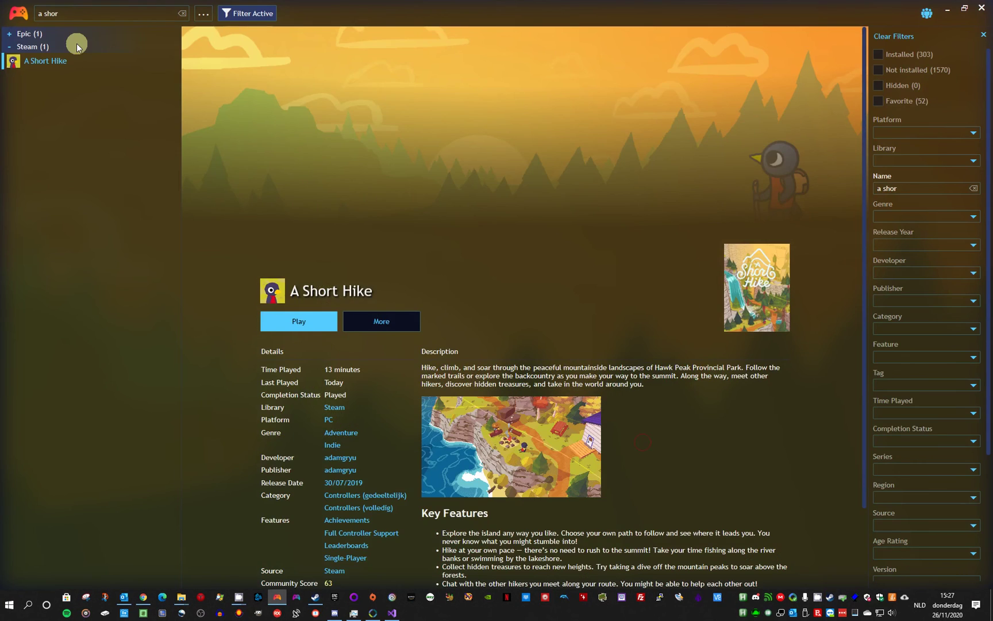
Clear the name filter and select Overwatch in the Battle.net group.
key("BackSpace")
key("BackSpace")
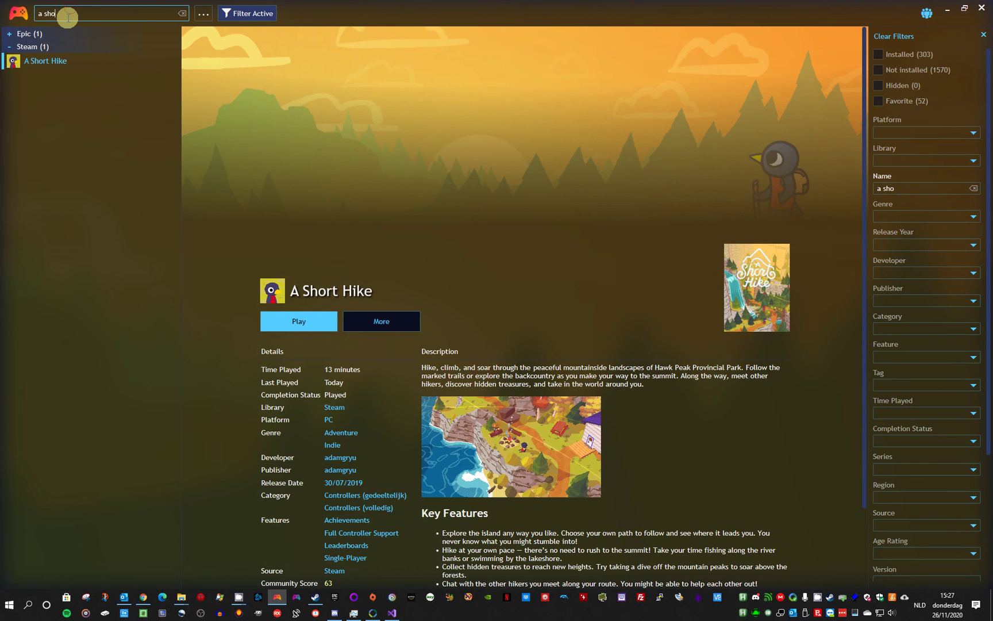
left_click(40, 108)
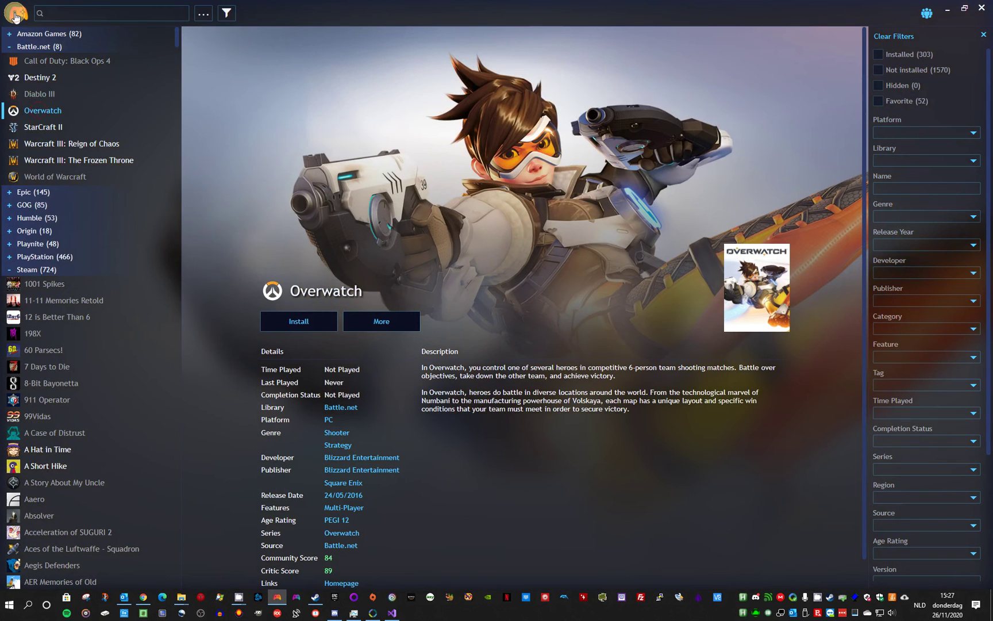
Reload the audio files through the Playnite Sounds extension and dismiss the confirmation.
left_click(19, 13)
mouse_move(57, 131)
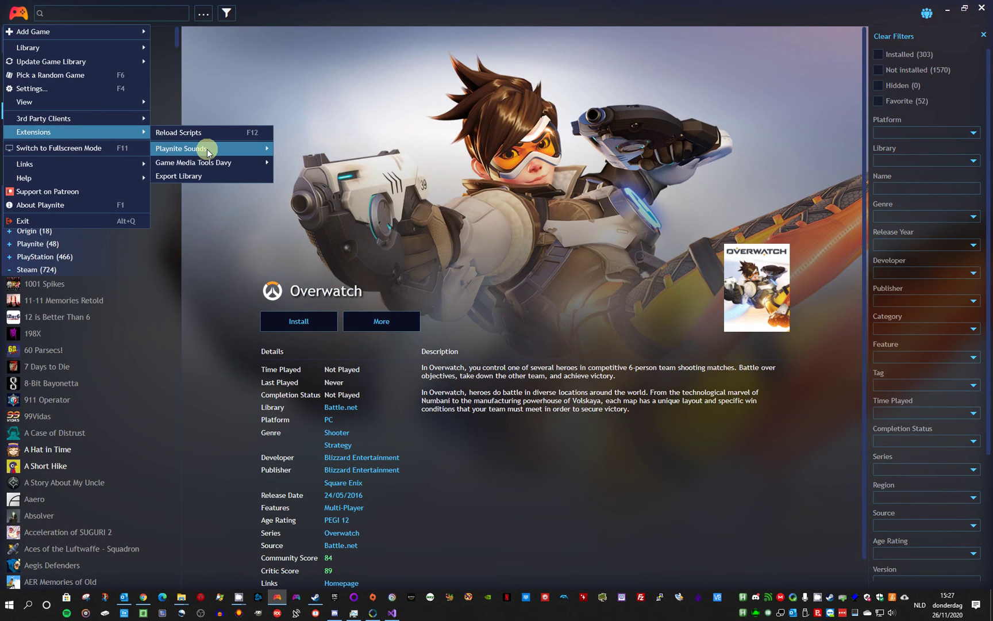
mouse_move(264, 148)
left_click(315, 190)
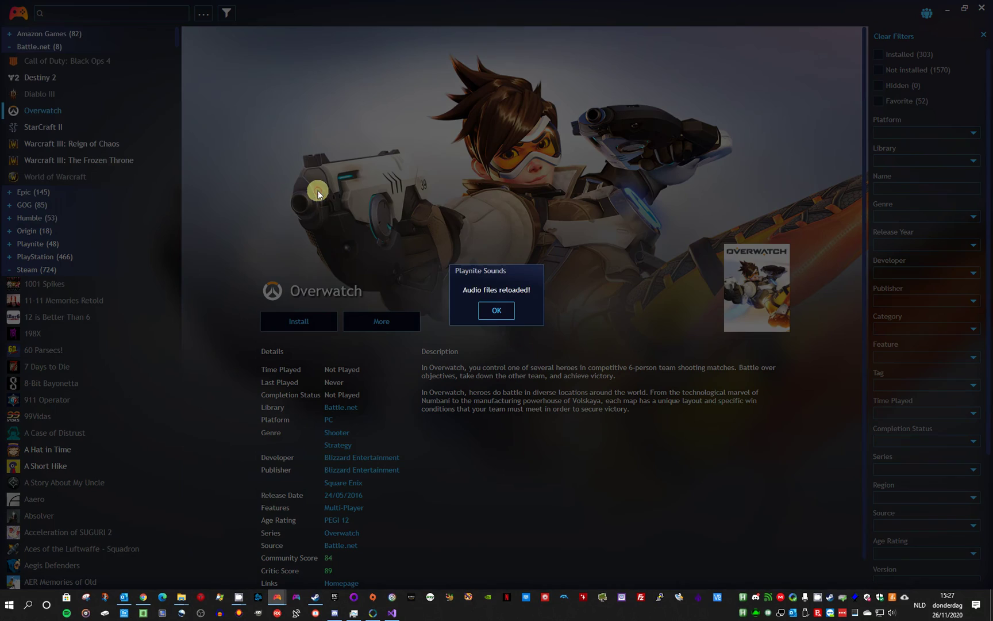
left_click(486, 310)
Browse the Battle.net games between Destiny 2 and World of Warcraft, ending on StarCraft II, to check the sounds and music.
left_click(63, 160)
left_click(54, 176)
left_click(54, 155)
key("Up")
key("Up")
key("Up")
key("Up")
key("Up")
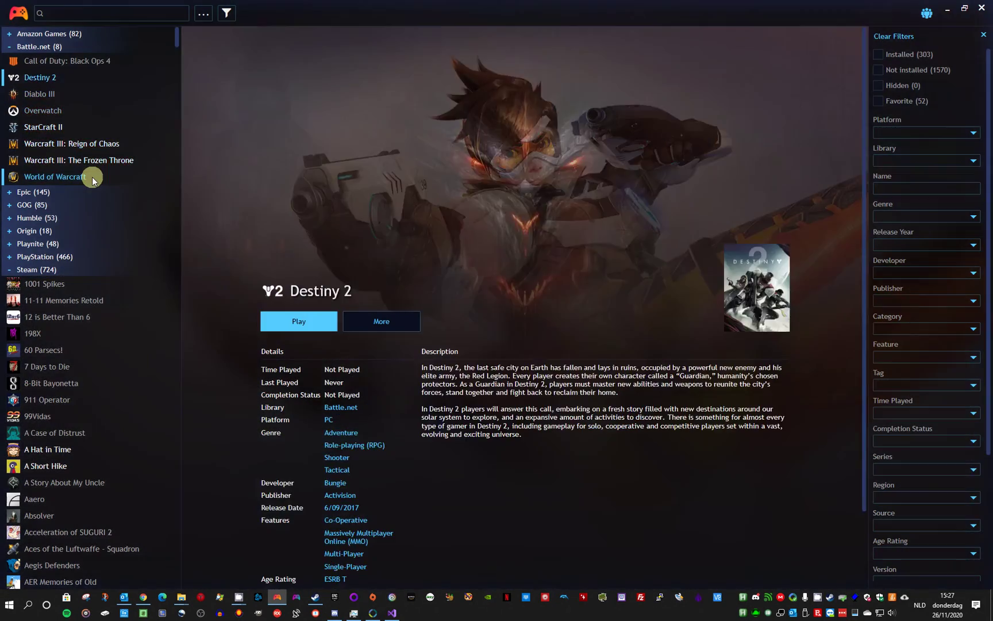
key("Down")
key("Down")
key("Down")
key("Down")
key("Down")
key("Down")
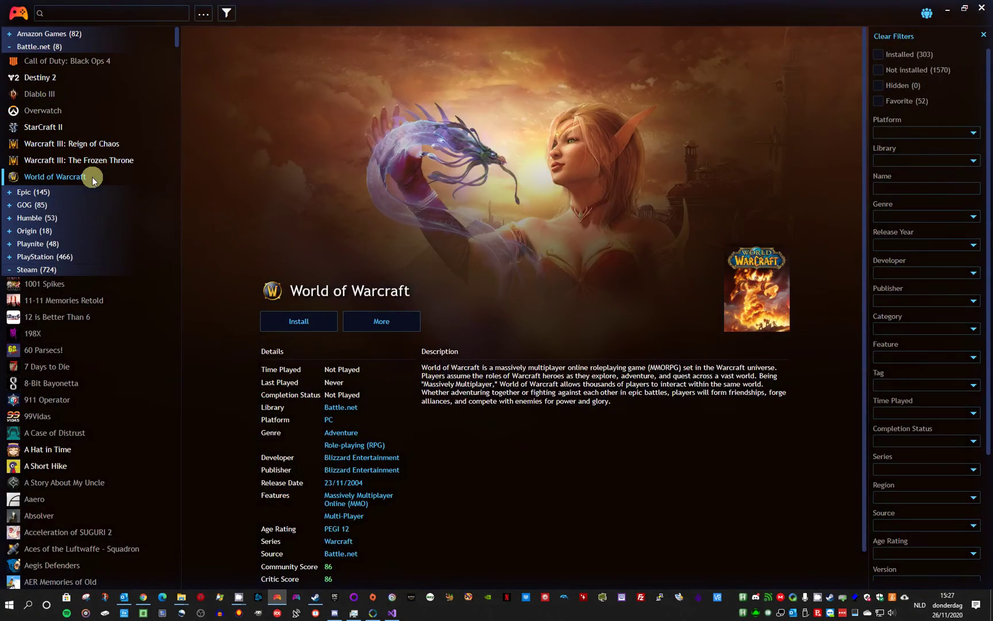
key("8")
key("Down")
key("Down")
key("Down")
key("Down")
key("Down")
key("Down")
key("Down")
key("Down")
key("Down")
key("Down")
key("Down")
key("Down")
key("Down")
key("Up")
key("Up")
key("Up")
key("Up")
key("Up")
key("Up")
key("8")
key("1")
key("s")
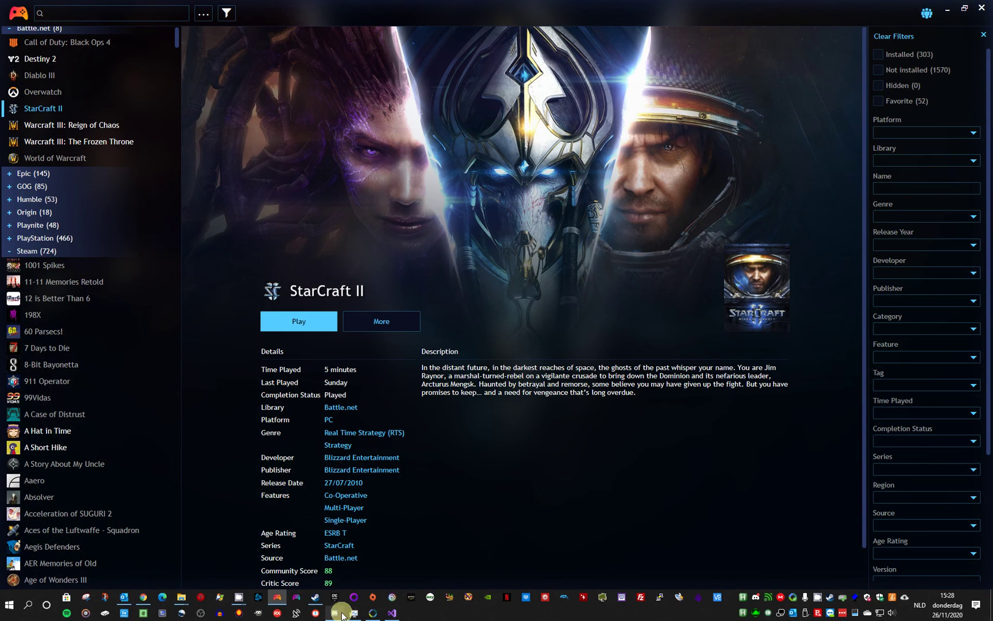